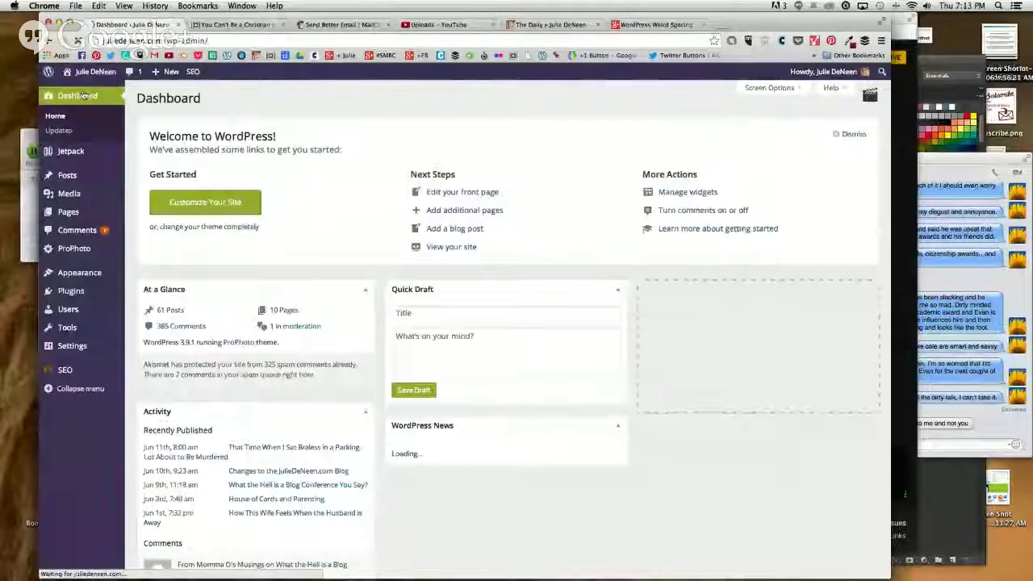
Step: Start a new post and type four separate gibberish placeholder paragraphs
{"action": "mouse_move", "coordinate": [67, 175]}
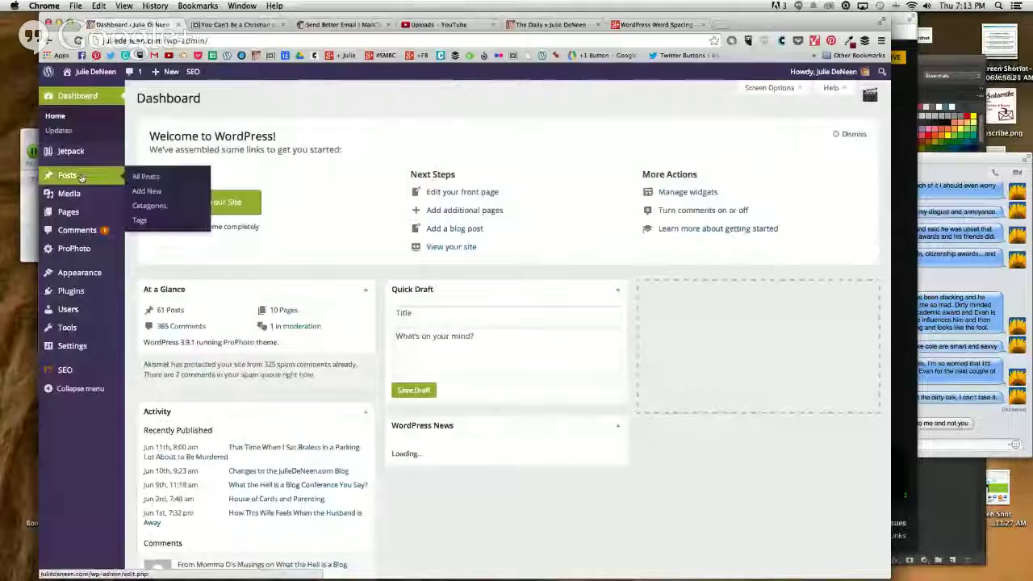
{"action": "left_click", "coordinate": [148, 191]}
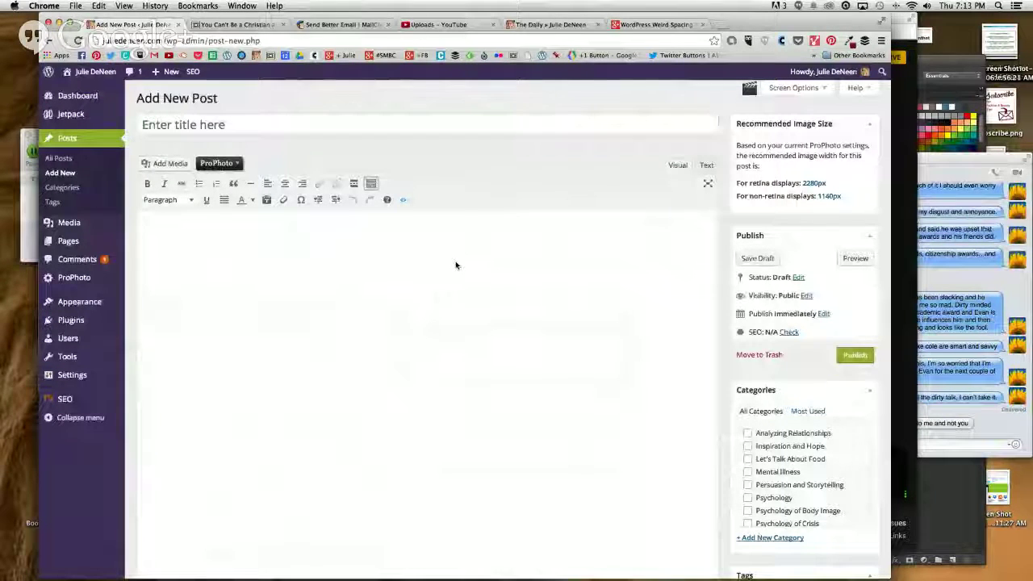
{"action": "type", "text": "asdaksjdhsksld"}
{"action": "key", "text": "Return"}
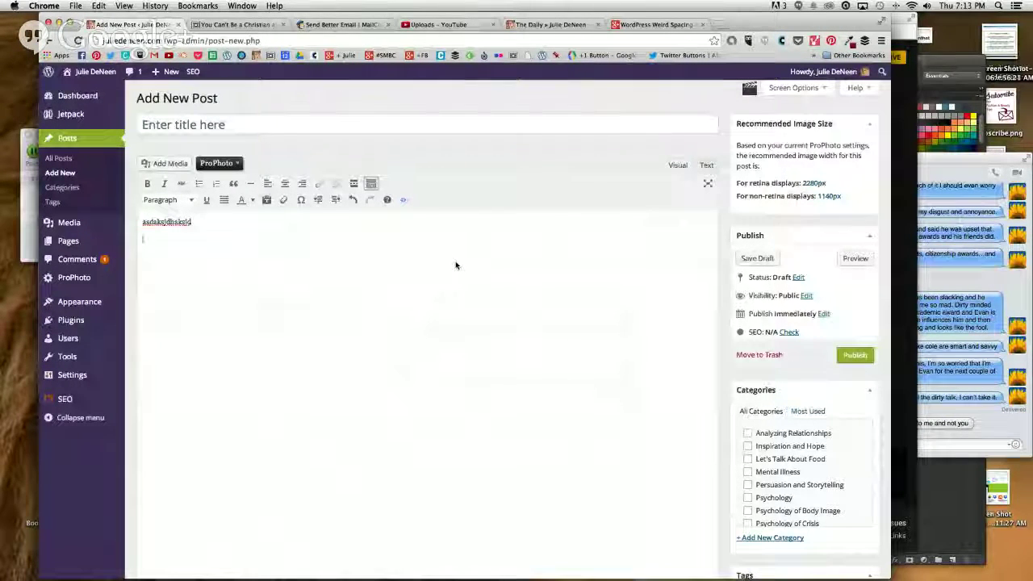
{"action": "type", "text": "askdjahsdkjhasjd"}
{"action": "key", "text": "Return"}
{"action": "type", "text": "kasjhdkalshdaksjhdl"}
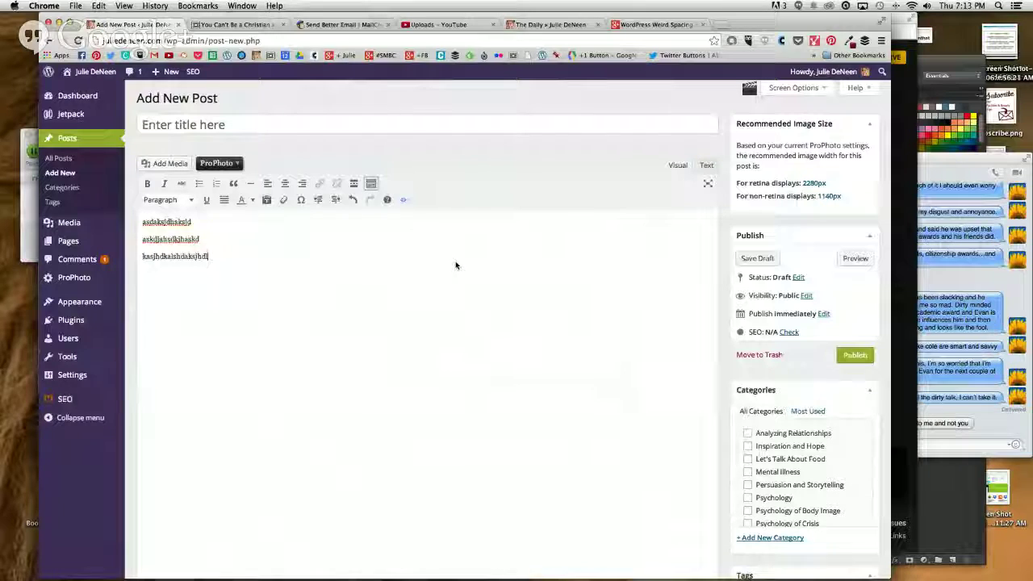
{"action": "type", "text": "k"}
{"action": "key", "text": "Return"}
{"action": "type", "text": "aksjdhakjshdjakshdjk "}
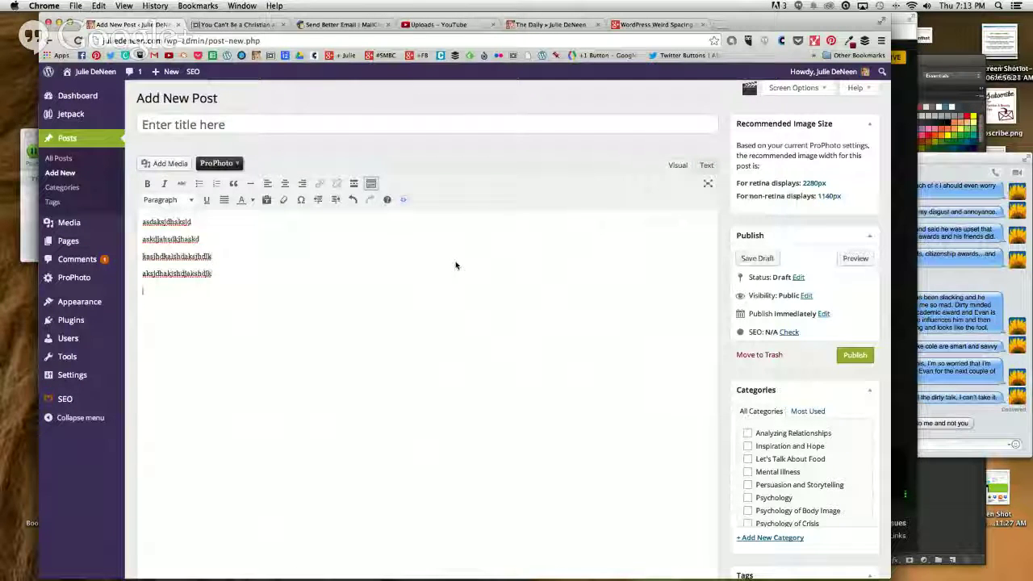
{"action": "type", "text": "asdhajksdhask"}
Step: Add a five-line gibberish block whose lines are joined by line breaks, not paragraphs
{"action": "key", "text": "Return"}
{"action": "type", "text": "askdjhakjshd"}
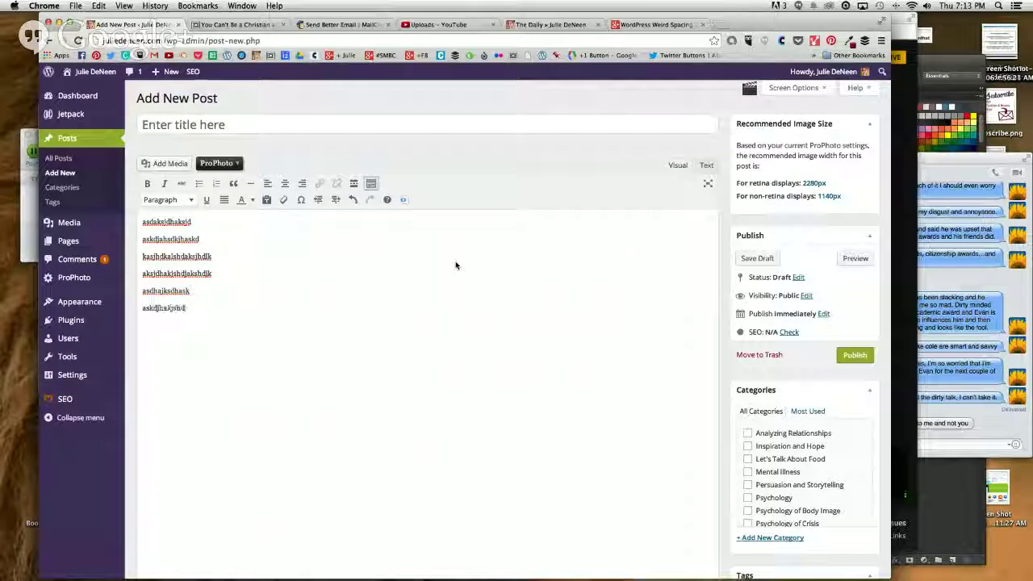
{"action": "type", "text": "akjshdakjshdkjab"}
{"action": "key", "text": "shift+Return"}
{"action": "type", "text": "askjdhaskj"}
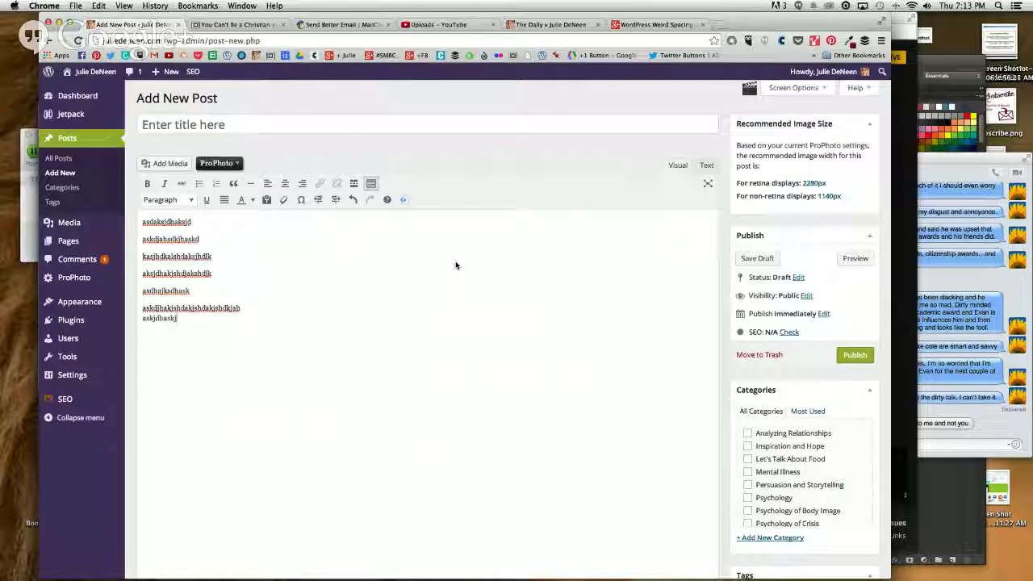
{"action": "type", "text": "dhaksjhdaskjsh"}
{"action": "key", "text": "shift+Return"}
{"action": "type", "text": "AKsjhdkajshdkjashdkjahs"}
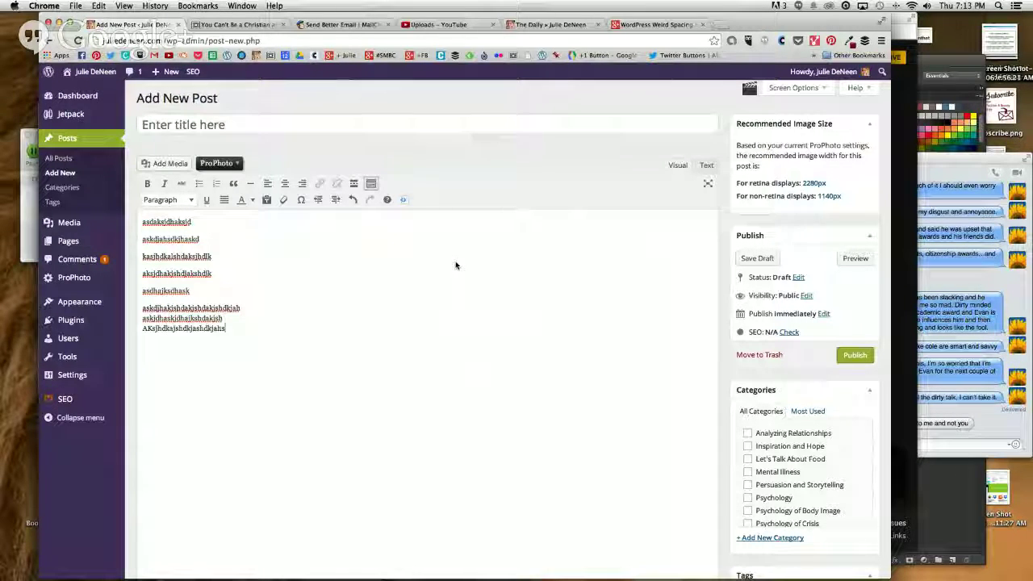
{"action": "key", "text": "shift+Return"}
{"action": "type", "text": "ASjdhakjshdkjashdkjh"}
{"action": "key", "text": "shift+Return"}
{"action": "type", "text": "ASK"}
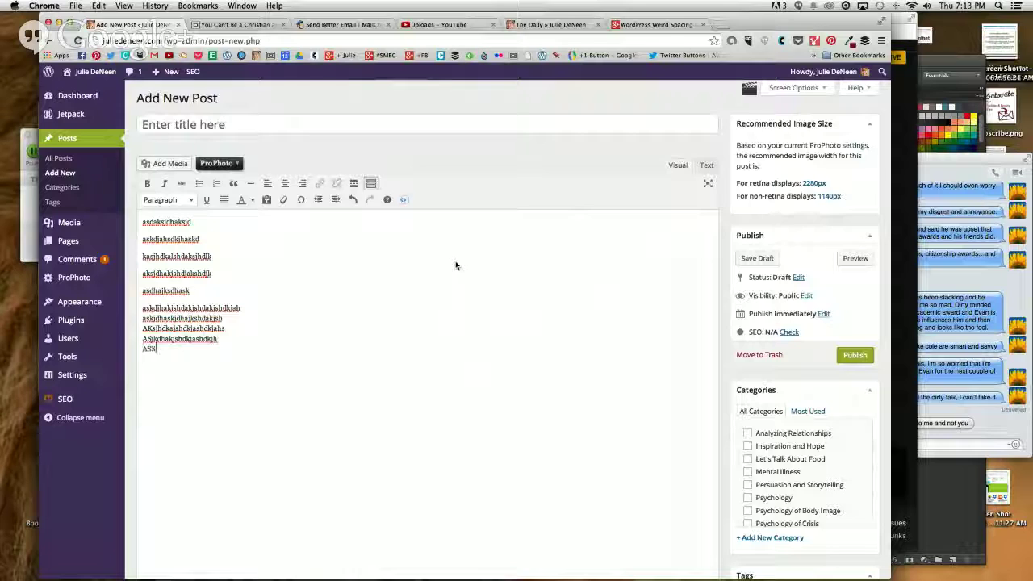
{"action": "type", "text": "JDHKAJSHDJKASHDAKJ"}
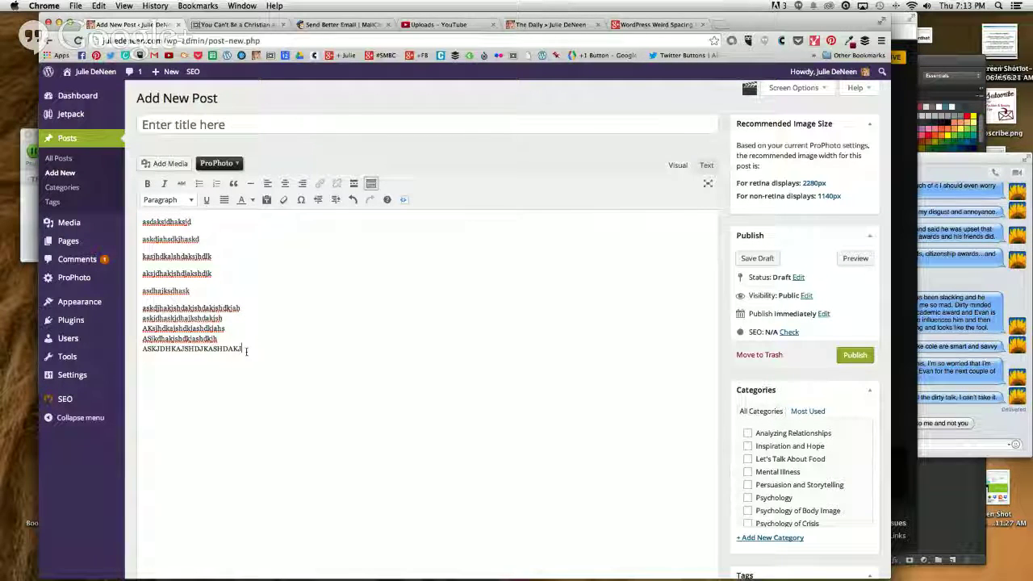
Step: Clear formatting from all the post text and make the second line a Heading 1
{"action": "left_click_drag", "start_coordinate": [269, 361], "coordinate": [121, 212]}
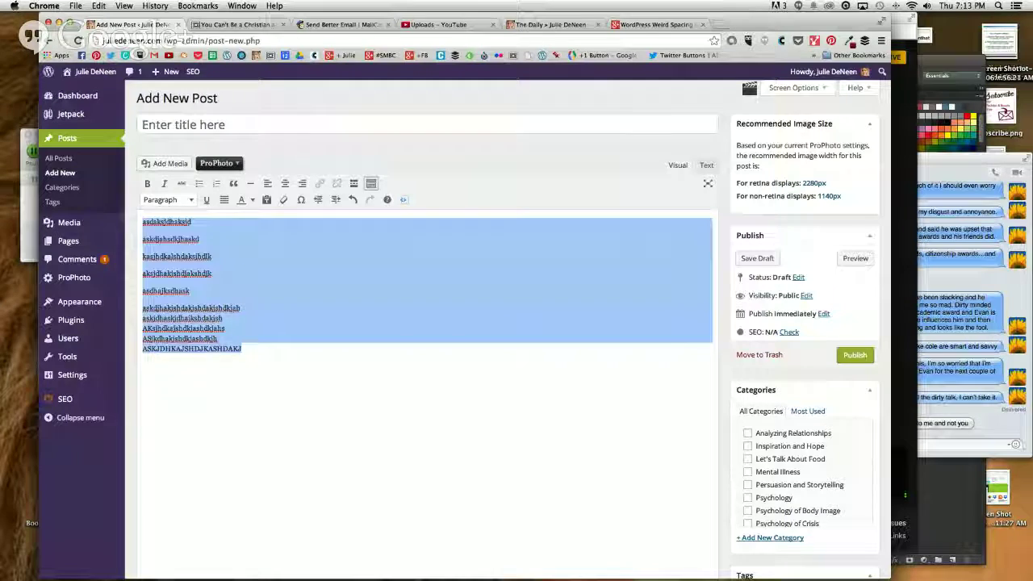
{"action": "left_click", "coordinate": [284, 200]}
{"action": "double_click", "coordinate": [202, 237]}
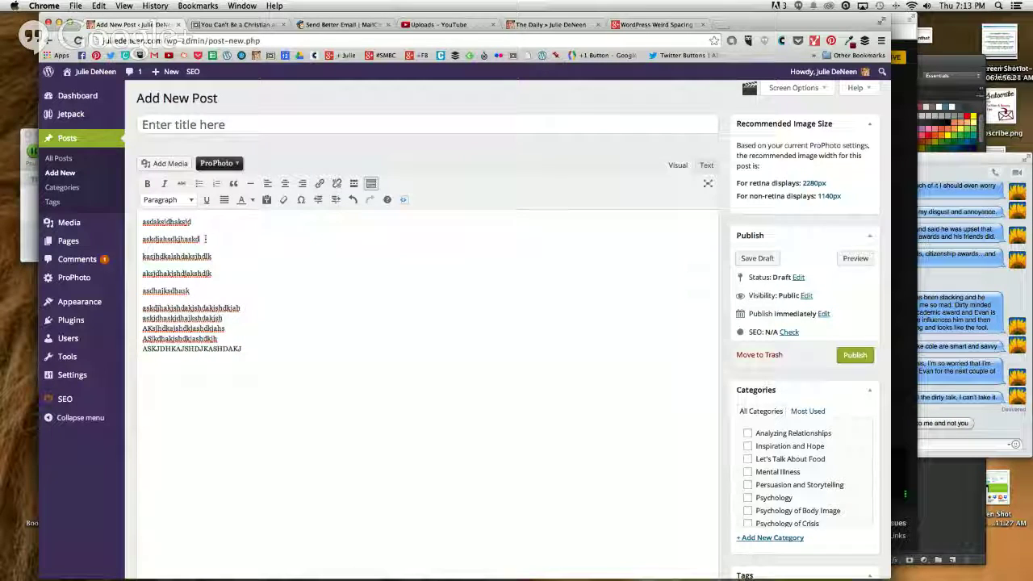
{"action": "left_click", "coordinate": [174, 201]}
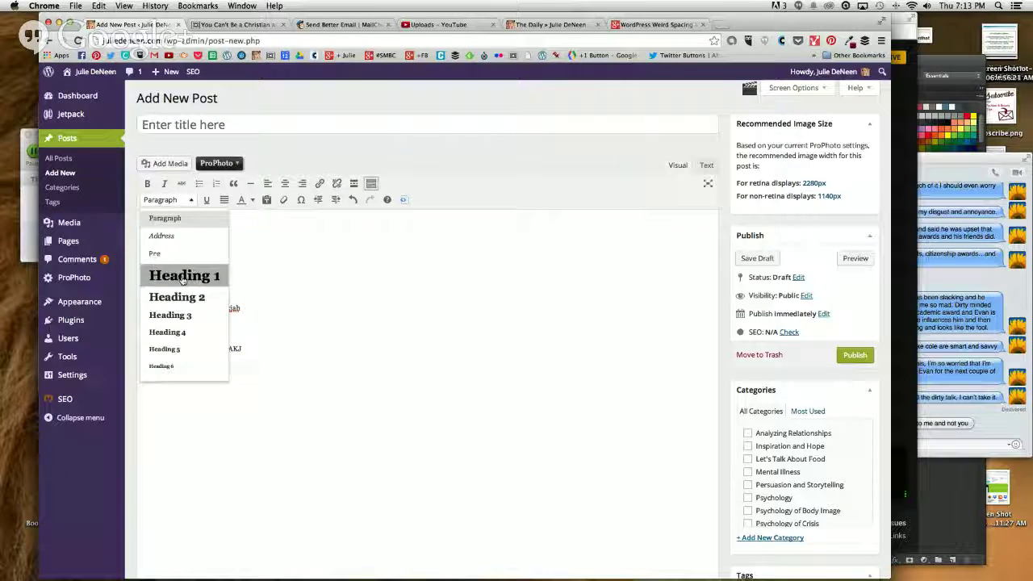
{"action": "left_click", "coordinate": [185, 274]}
Step: Turn the bottom line-broken block into a Heading 2, then back into a Paragraph
{"action": "double_click", "coordinate": [186, 322]}
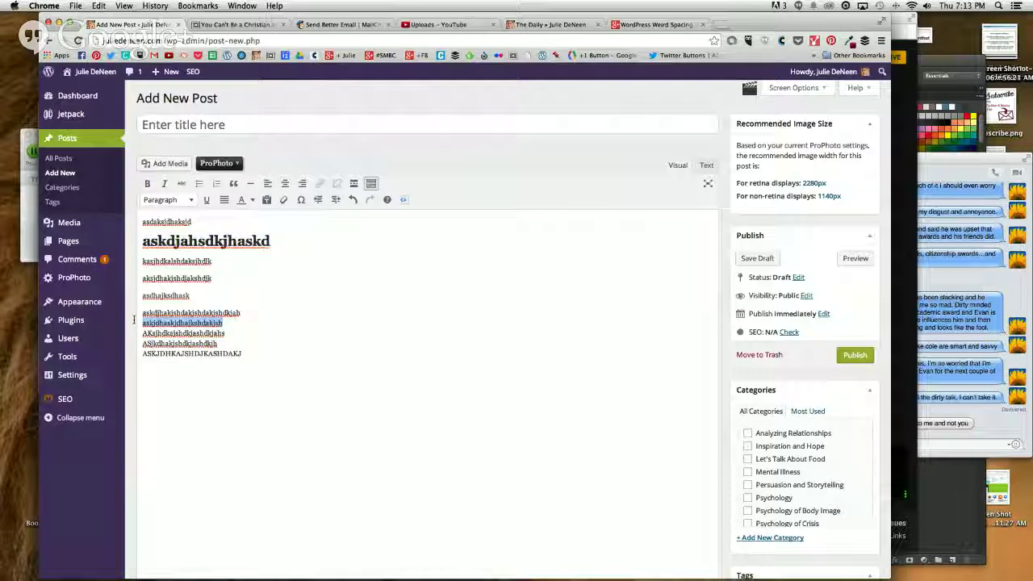
{"action": "left_click", "coordinate": [172, 200]}
{"action": "left_click", "coordinate": [178, 295]}
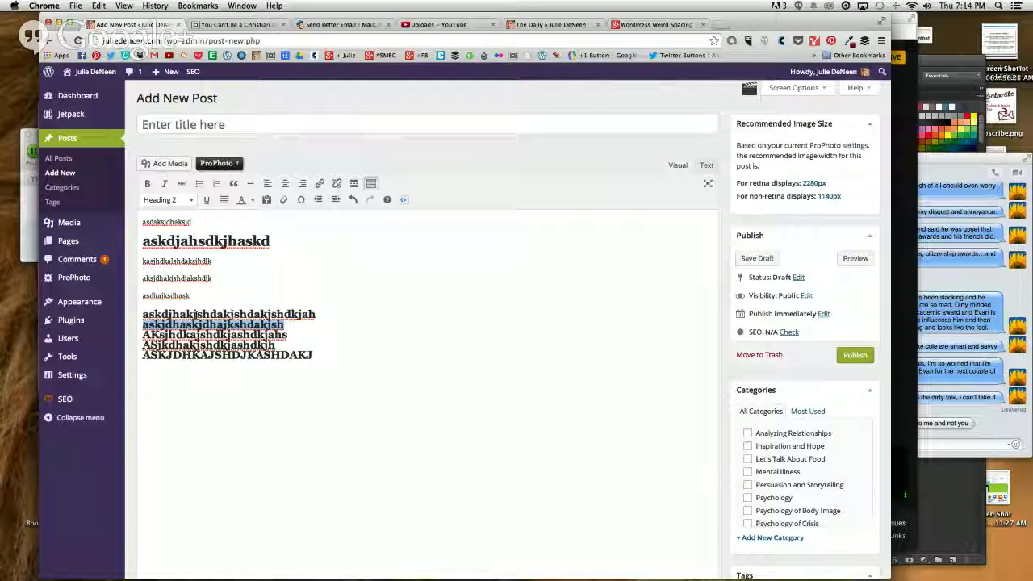
{"action": "left_click_drag", "start_coordinate": [315, 355], "coordinate": [142, 309]}
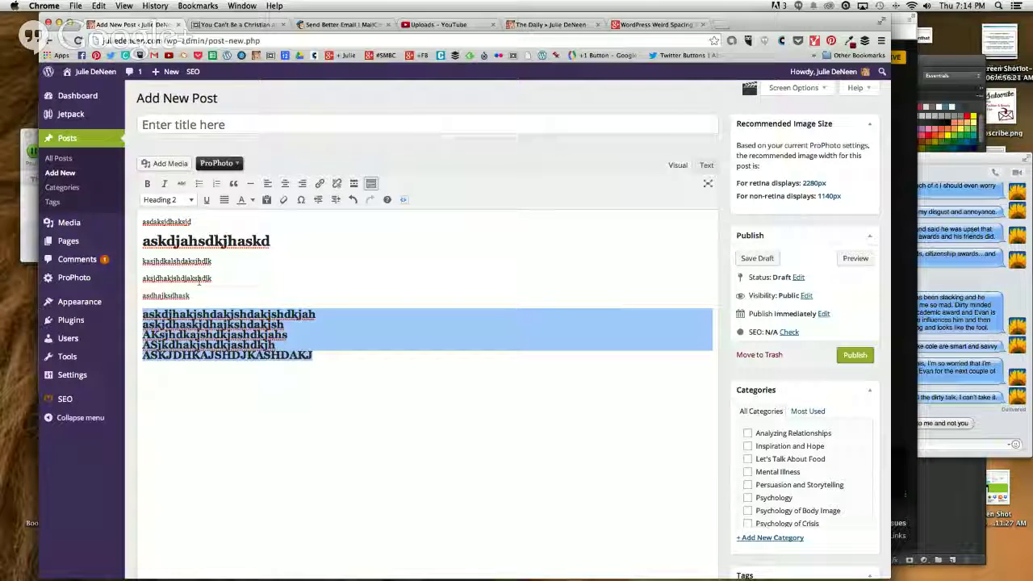
{"action": "left_click", "coordinate": [168, 200]}
{"action": "left_click", "coordinate": [160, 221]}
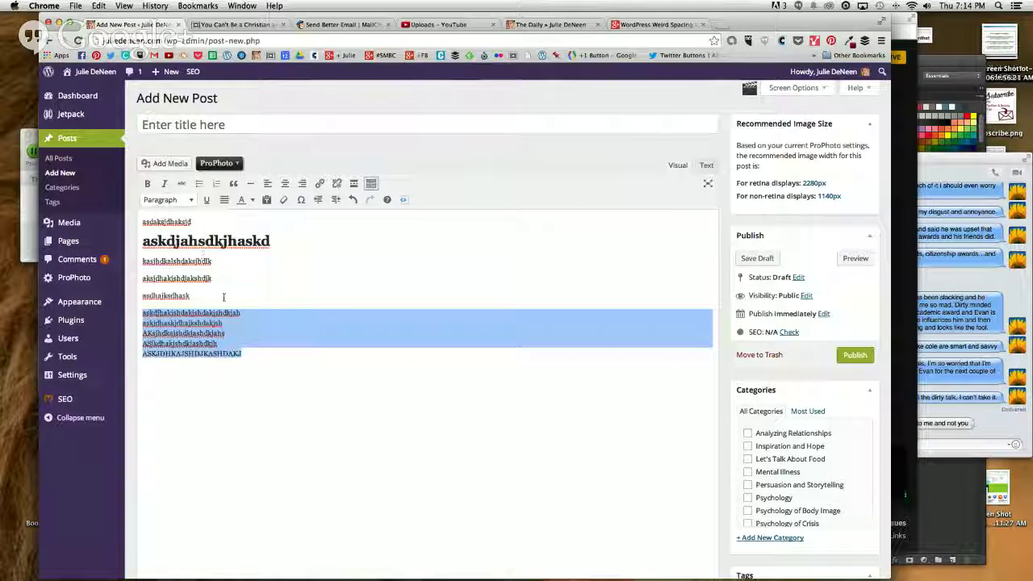
Step: Split the block's lines into separate paragraphs, ending with the last line on its own
{"action": "left_click", "coordinate": [146, 321]}
{"action": "key", "text": "Return"}
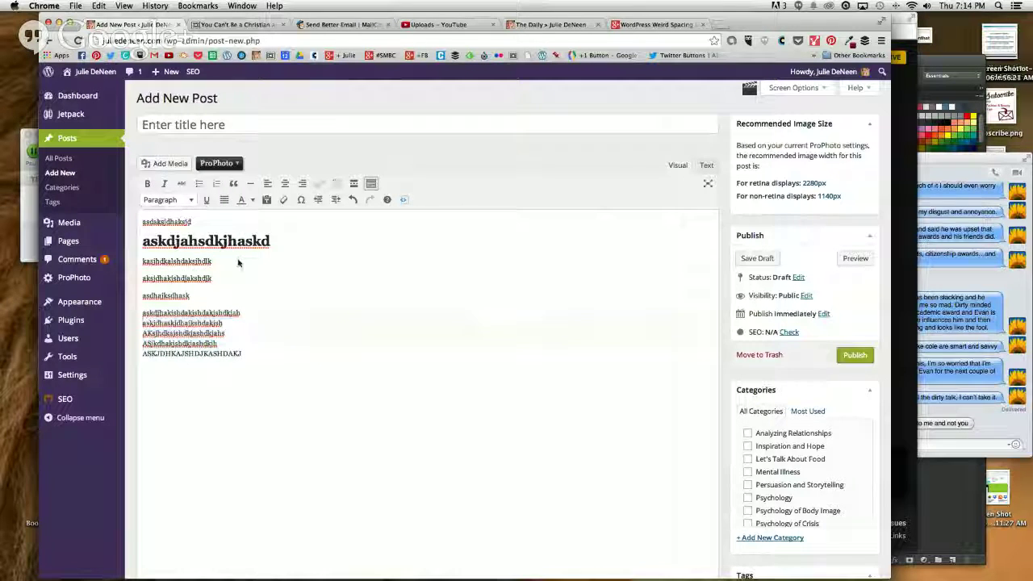
{"action": "left_click", "coordinate": [141, 348]}
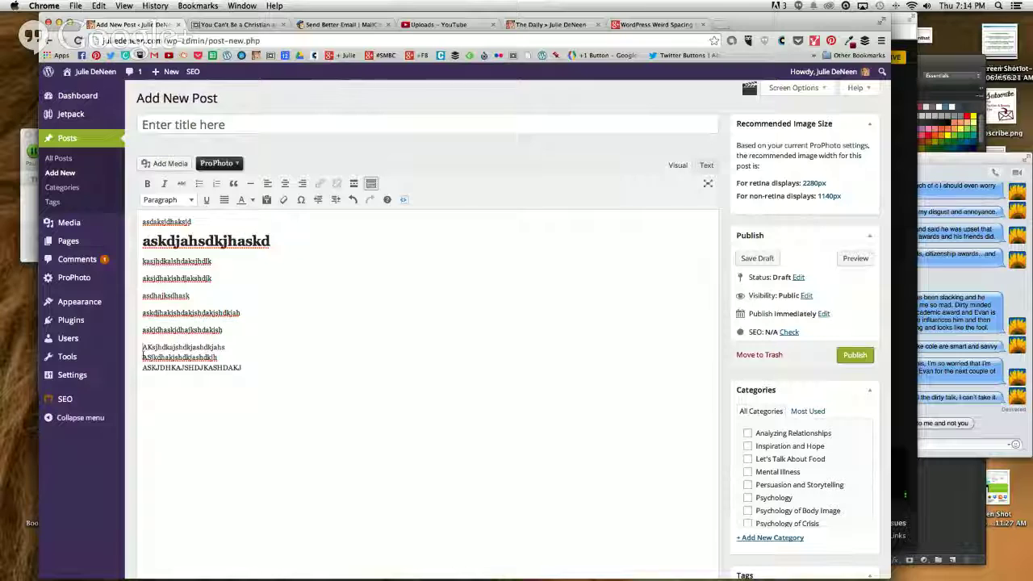
{"action": "key", "text": "Return"}
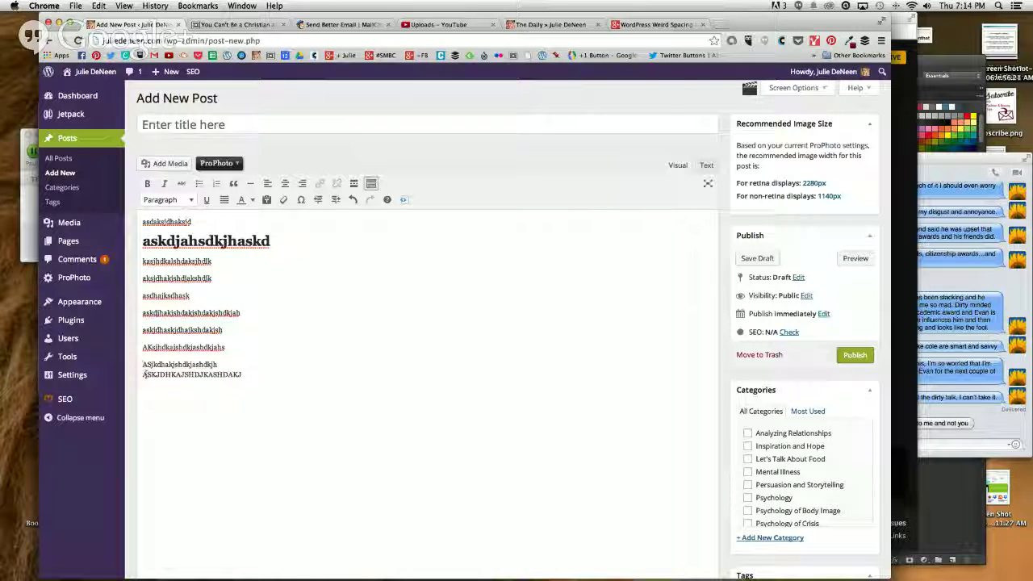
{"action": "key", "text": "BackSpace"}
{"action": "key", "text": "Return"}
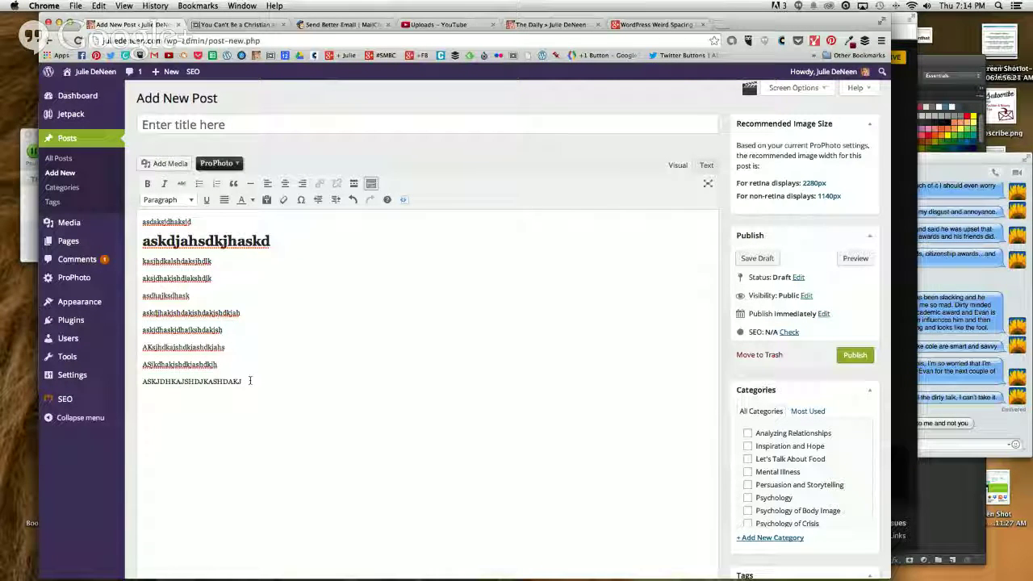
{"action": "left_click_drag", "start_coordinate": [250, 380], "coordinate": [153, 381]}
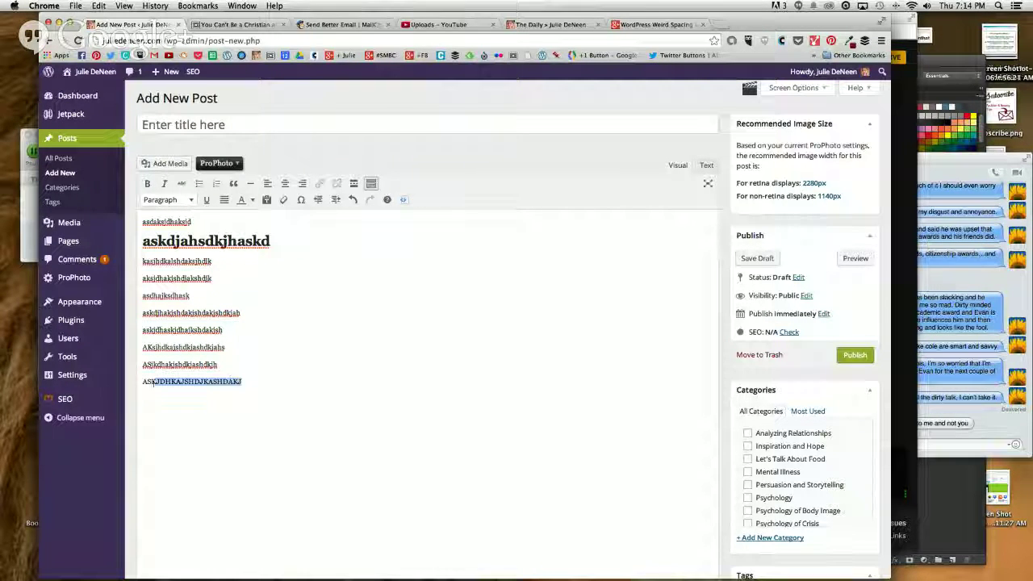
Step: Make the last line Heading 3 and lines six and seven Heading 4, then clear formatting from most text
{"action": "left_click", "coordinate": [167, 199]}
{"action": "left_click", "coordinate": [173, 316]}
{"action": "left_click_drag", "start_coordinate": [226, 334], "coordinate": [142, 312]}
{"action": "left_click", "coordinate": [157, 202]}
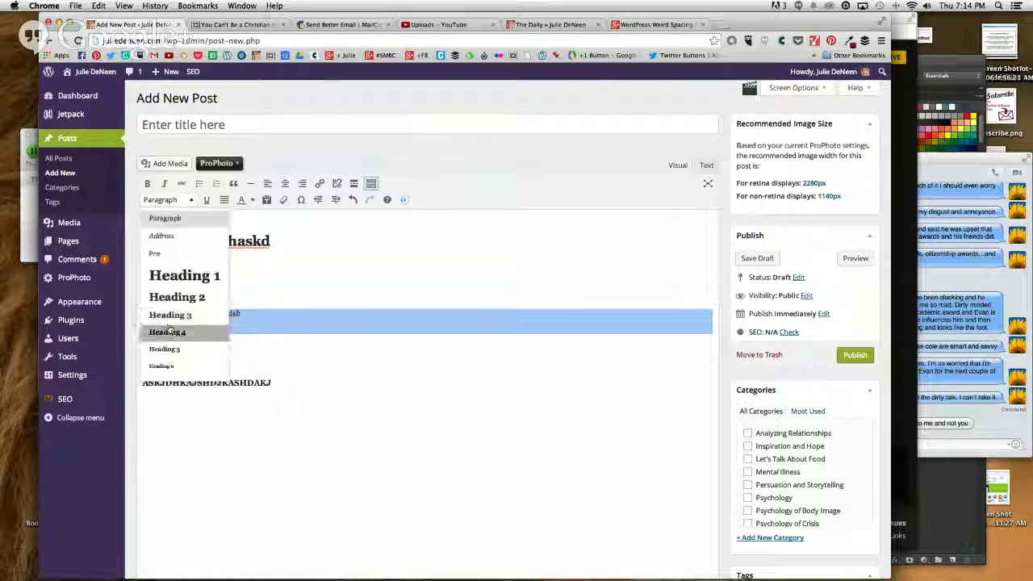
{"action": "left_click", "coordinate": [173, 333]}
{"action": "left_click_drag", "start_coordinate": [300, 392], "coordinate": [137, 214]}
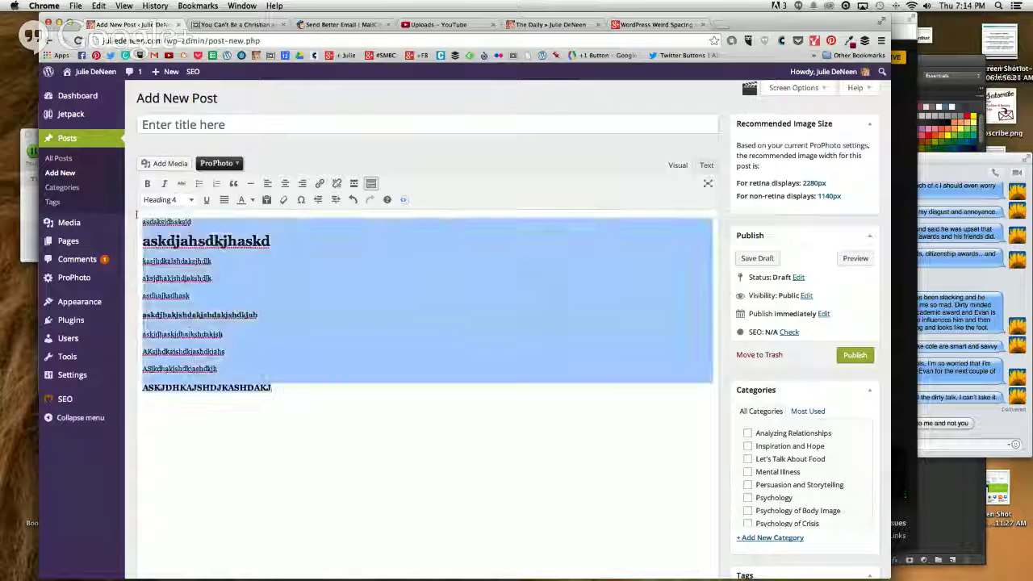
{"action": "left_click", "coordinate": [284, 201]}
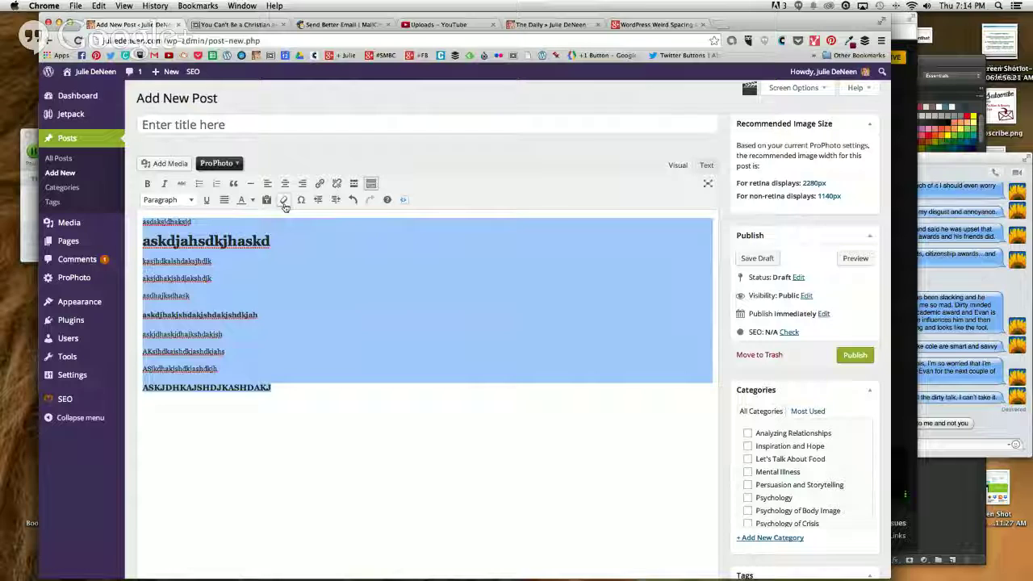
Step: Link the fourth line's text to the newest blog post
{"action": "double_click", "coordinate": [177, 278]}
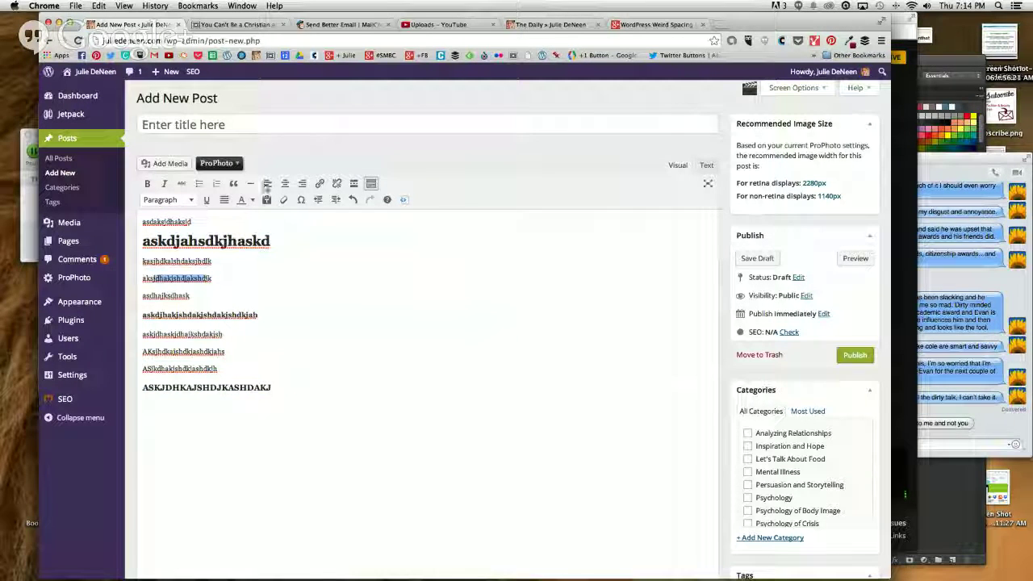
{"action": "left_click", "coordinate": [319, 183]}
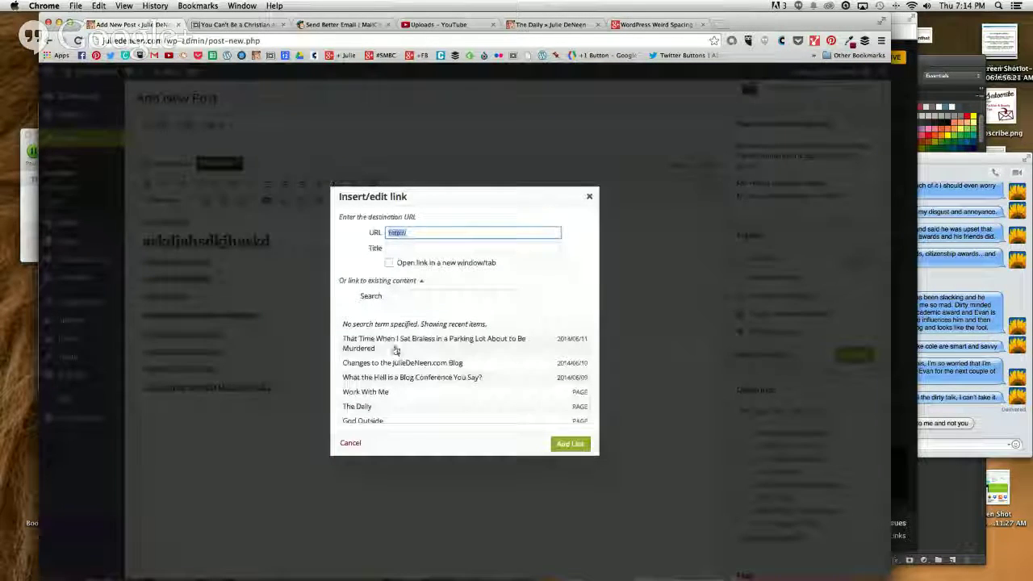
{"action": "left_click", "coordinate": [395, 345]}
{"action": "left_click", "coordinate": [570, 444]}
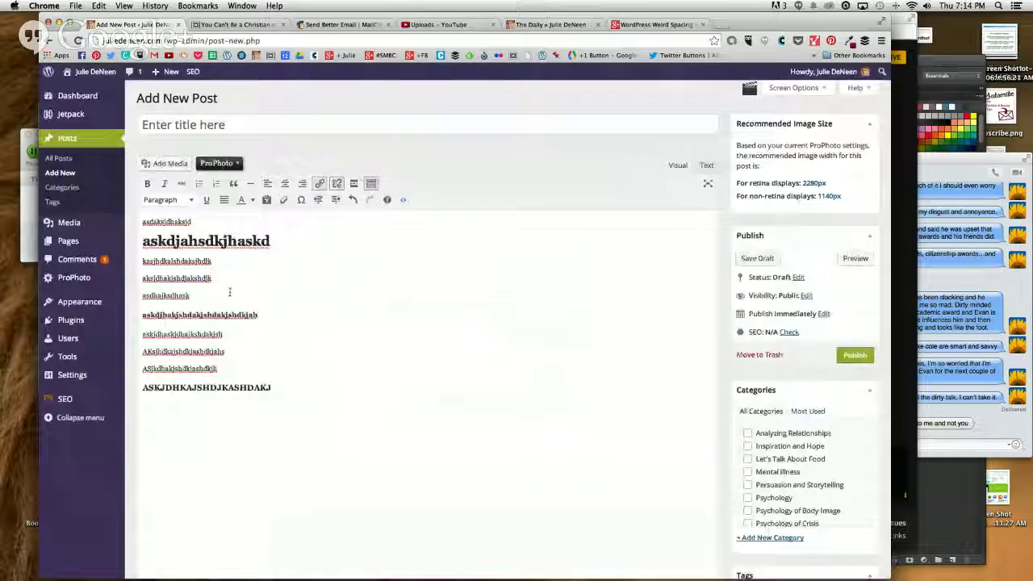
{"action": "right_click", "coordinate": [184, 277]}
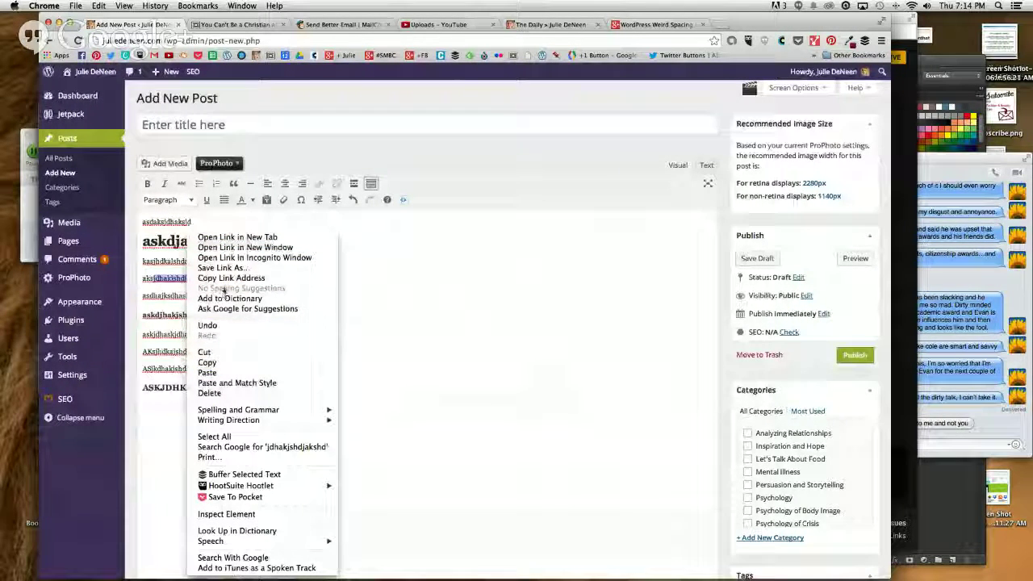
{"action": "left_click", "coordinate": [336, 291]}
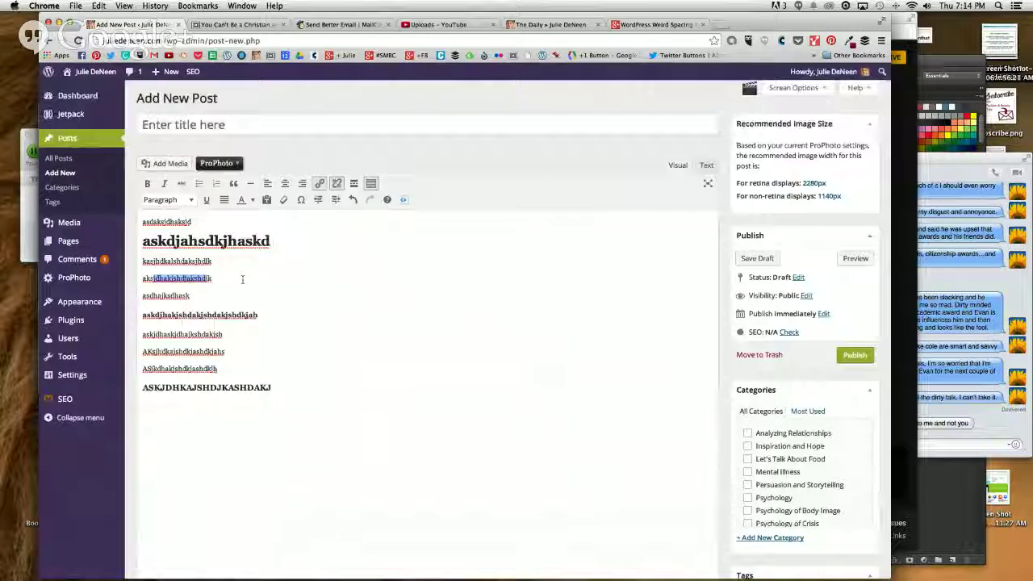
Step: Replace the fourth line's text with the author's name and select that line
{"action": "type", "text": "Julie"}
{"action": "left_click_drag", "start_coordinate": [243, 283], "coordinate": [141, 277]}
{"action": "type", "text": "Julie De"}
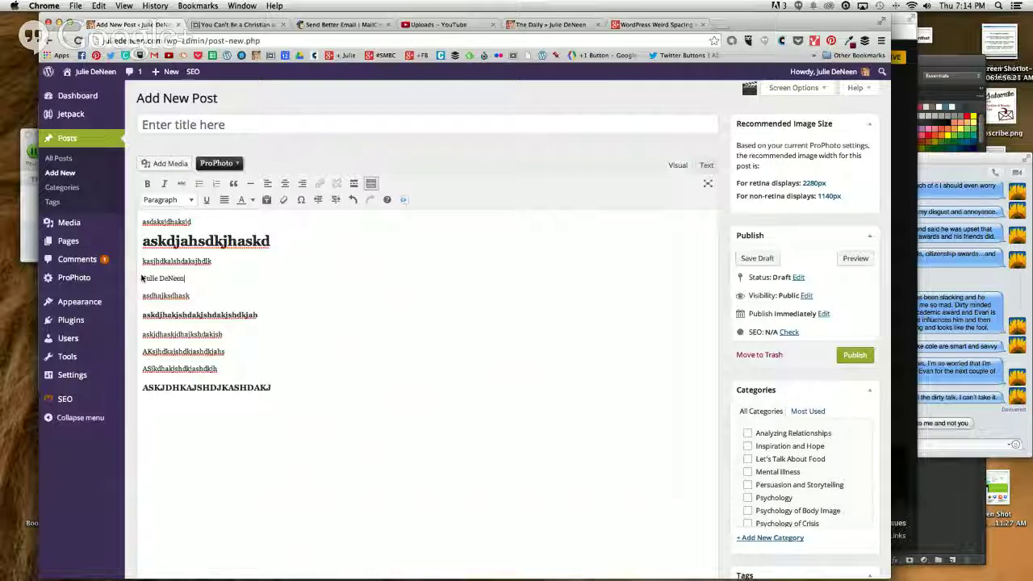
{"action": "triple_click", "coordinate": [142, 277]}
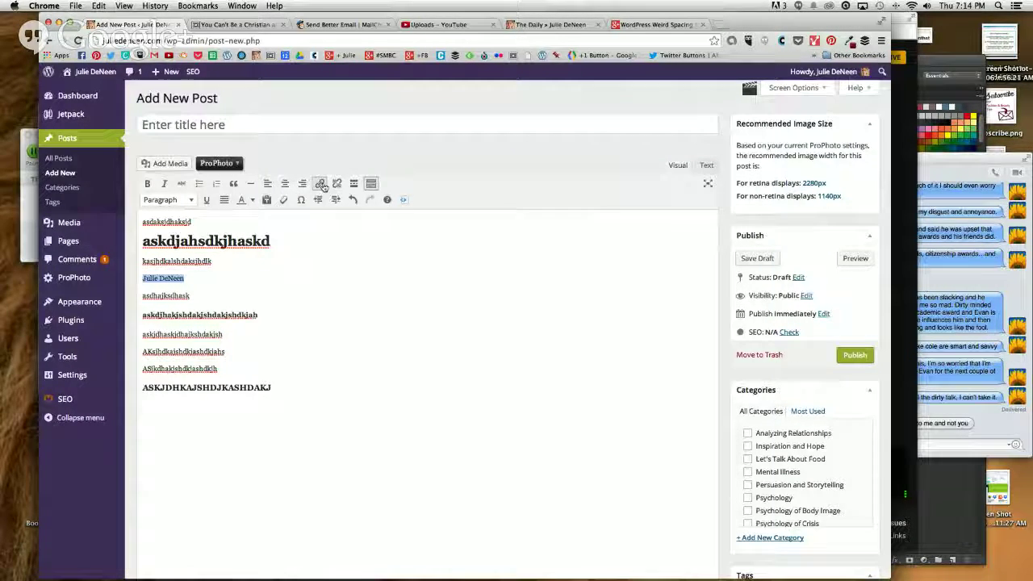
Step: Link the fourth line to the first recent post, then select the large heading line
{"action": "left_click", "coordinate": [319, 183]}
{"action": "left_click", "coordinate": [440, 343]}
{"action": "left_click", "coordinate": [569, 444]}
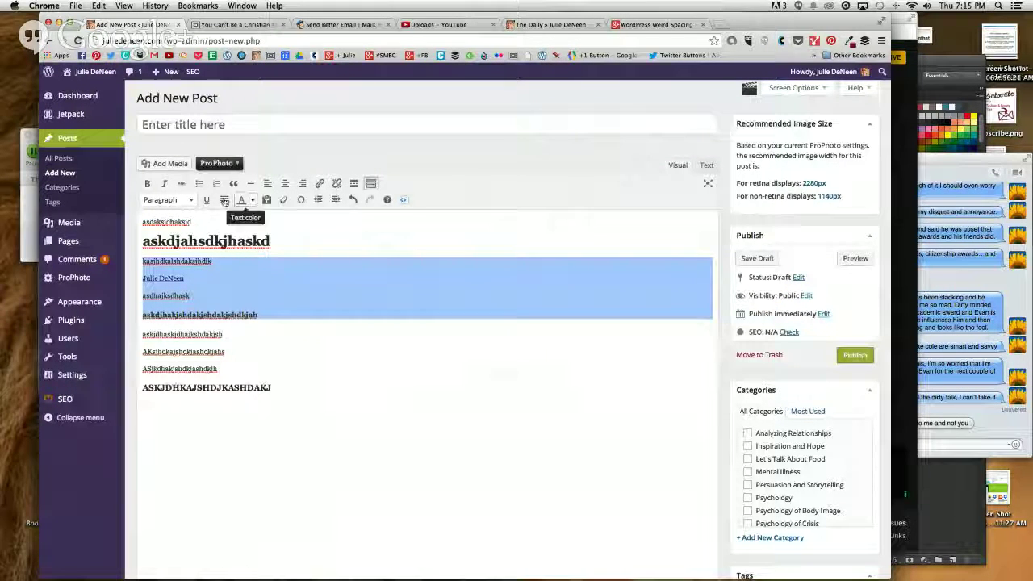
{"action": "left_click", "coordinate": [202, 272]}
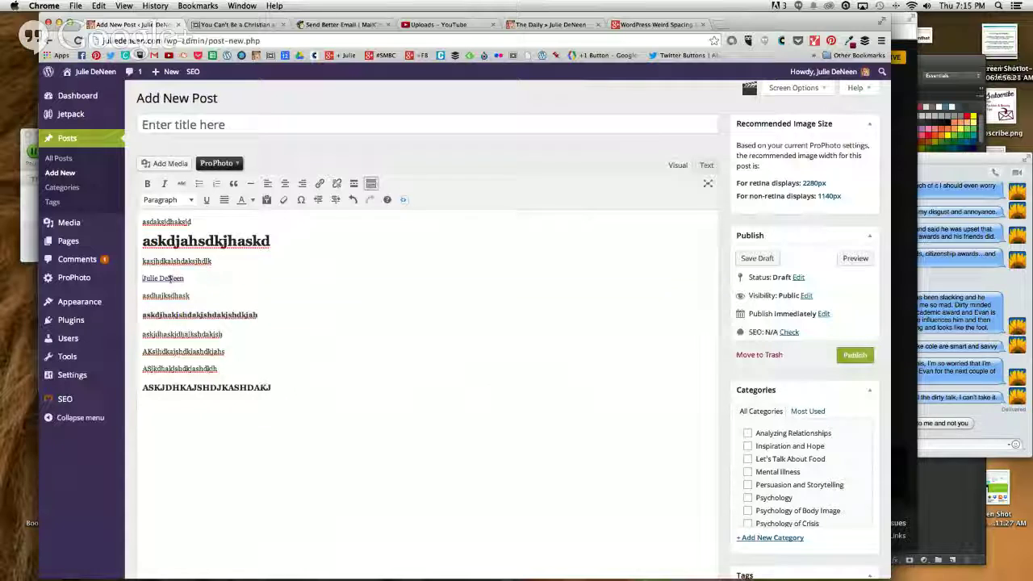
{"action": "left_click_drag", "start_coordinate": [198, 241], "coordinate": [266, 241]}
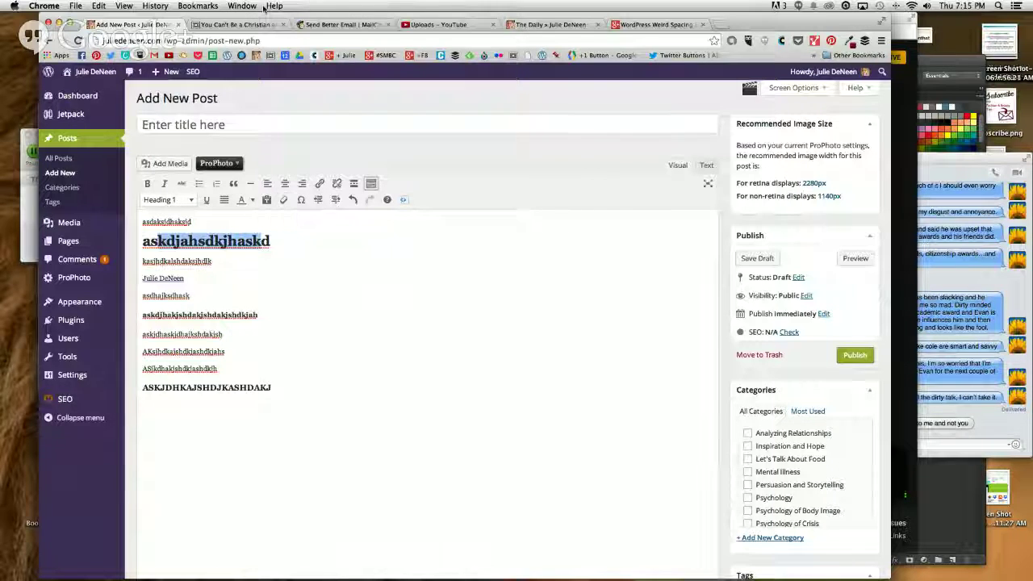
{"action": "left_click", "coordinate": [718, 24]}
Step: From Google Drive open IFTTT Automation and set its first principles paragraph in Syncopate
{"action": "left_click", "coordinate": [299, 56]}
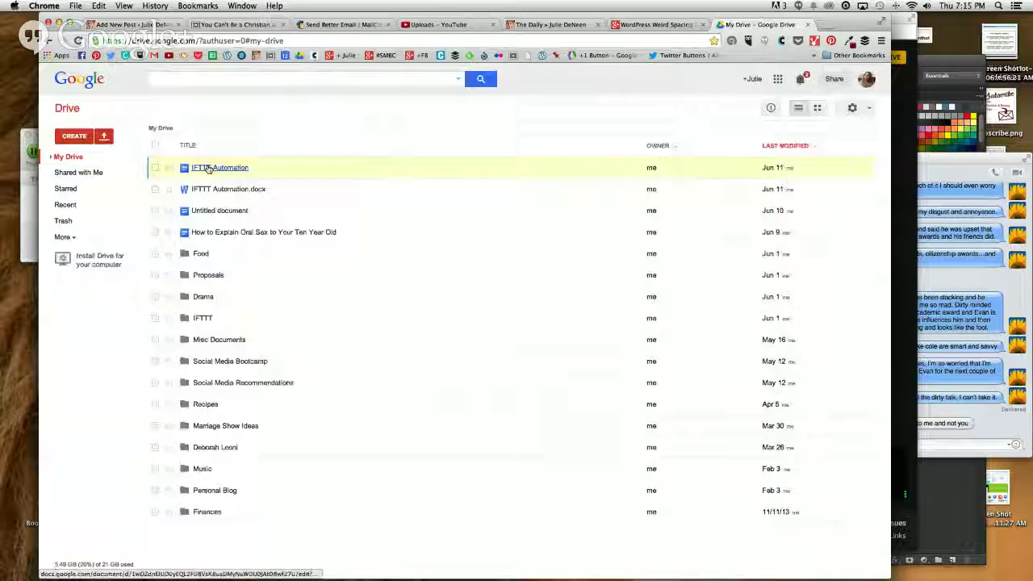
{"action": "left_click", "coordinate": [207, 168]}
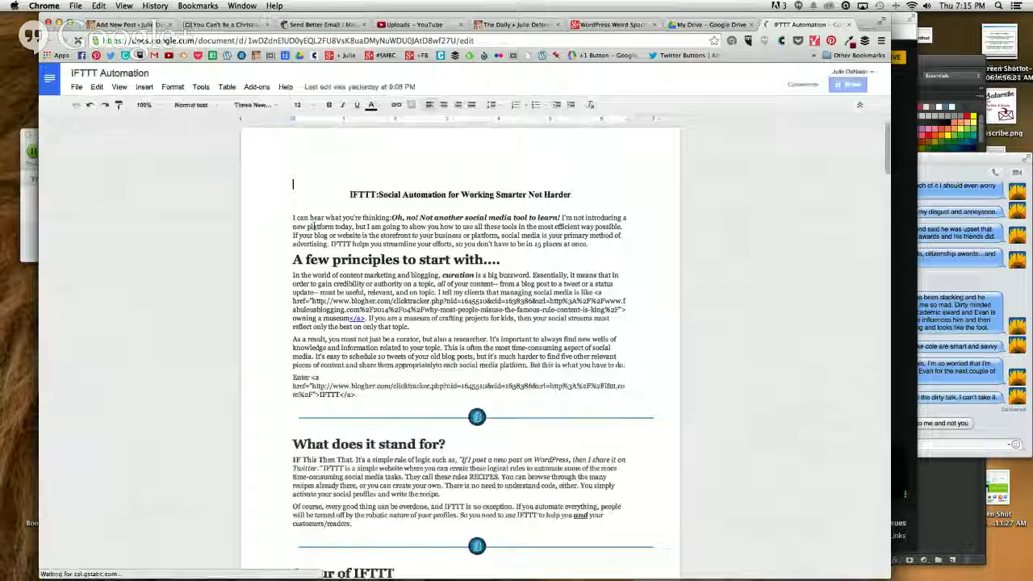
{"action": "left_click_drag", "start_coordinate": [293, 275], "coordinate": [620, 292]}
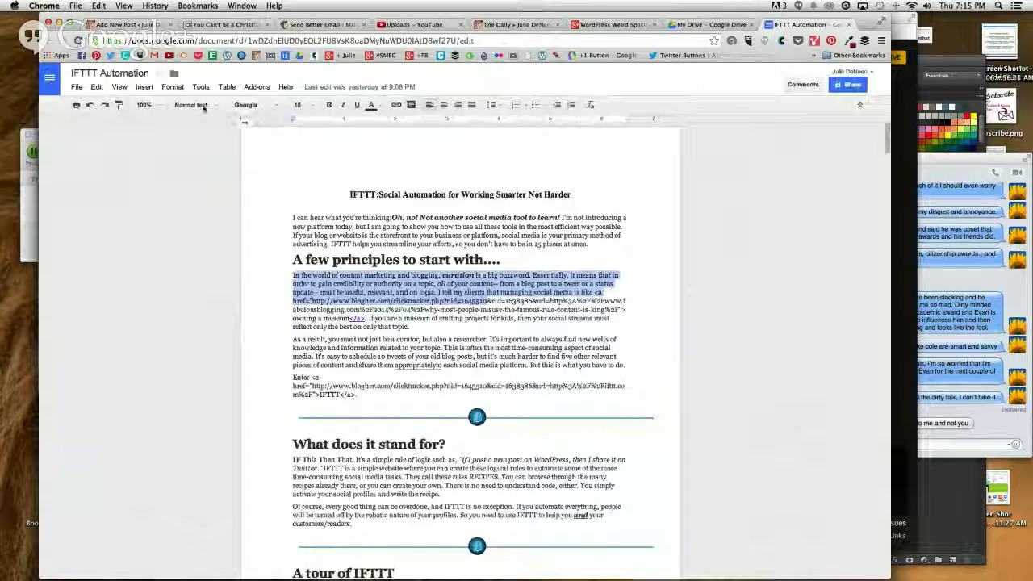
{"action": "left_click", "coordinate": [246, 105]}
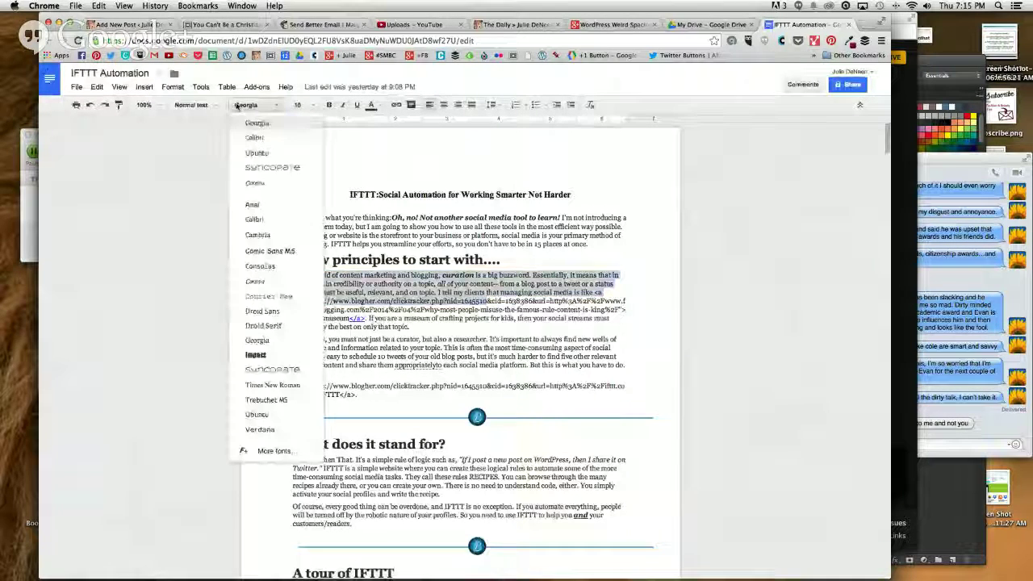
{"action": "left_click", "coordinate": [262, 166]}
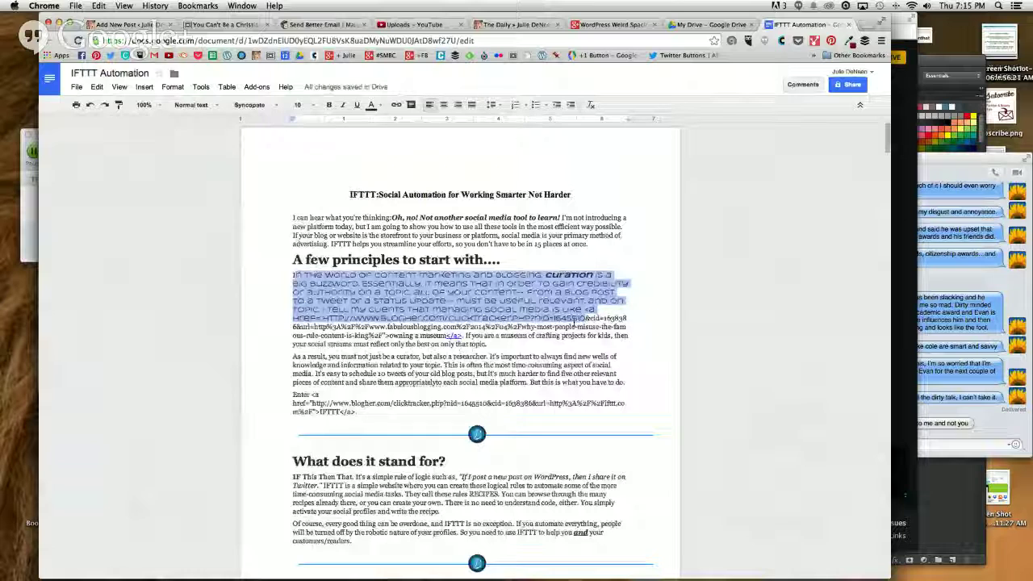
Step: Replace the placeholder text in the post with the pasted IFTTT paragraph and clear its formatting
{"action": "left_click", "coordinate": [143, 25]}
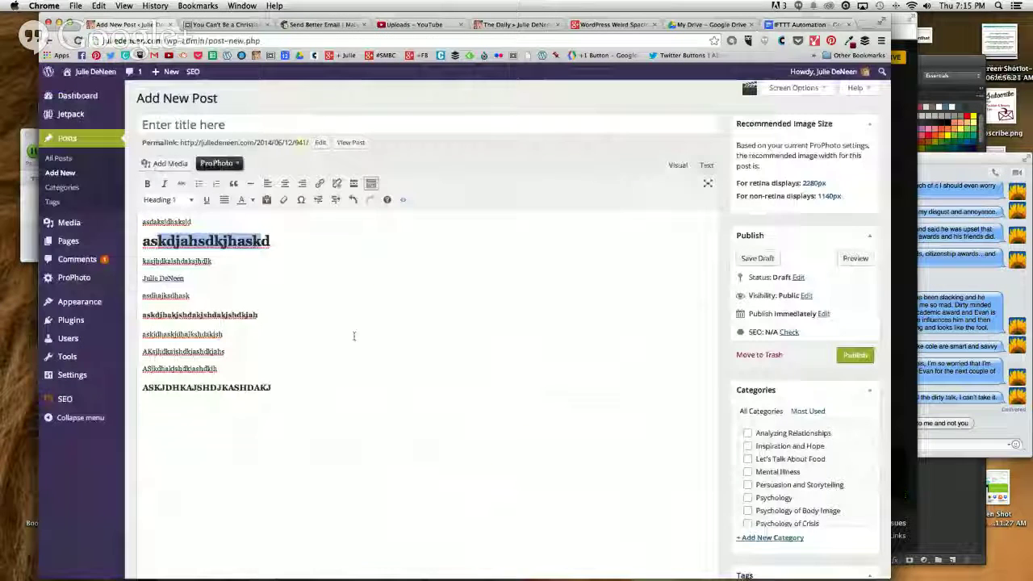
{"action": "left_click_drag", "start_coordinate": [326, 379], "coordinate": [161, 191]}
{"action": "key", "text": "BackSpace"}
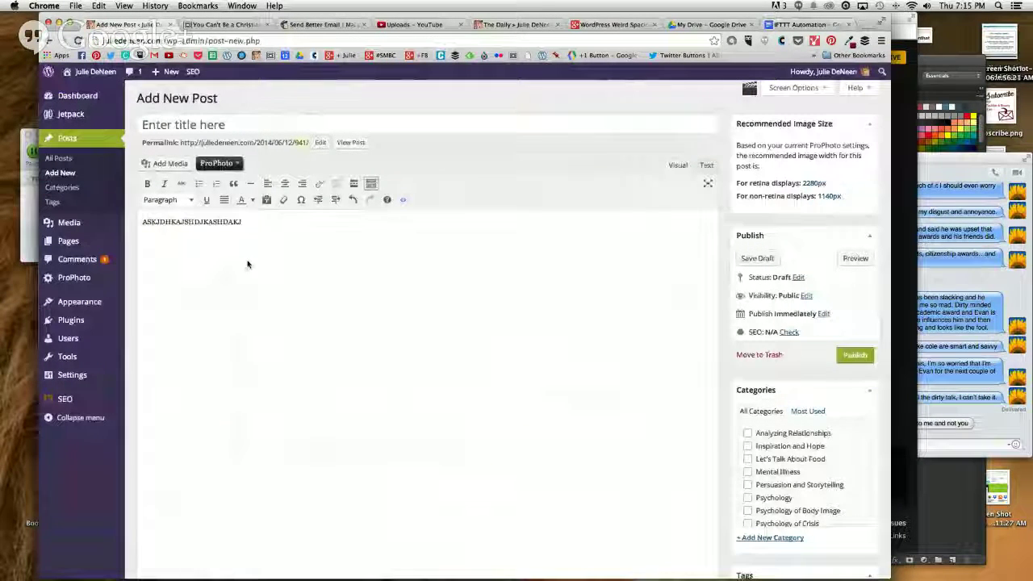
{"action": "left_click_drag", "start_coordinate": [247, 260], "coordinate": [121, 196]}
{"action": "key", "text": "super+v"}
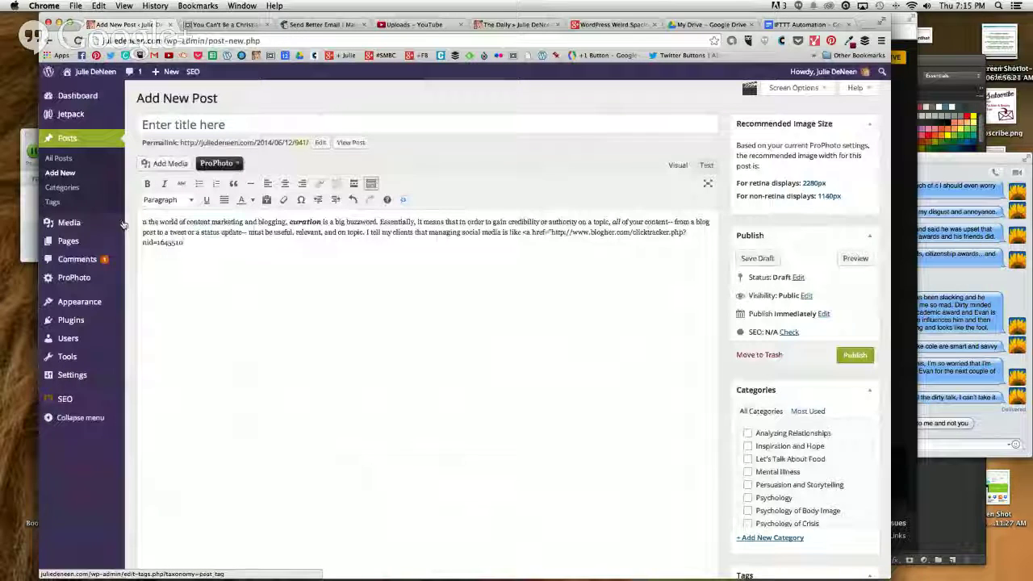
{"action": "key", "text": "super+a"}
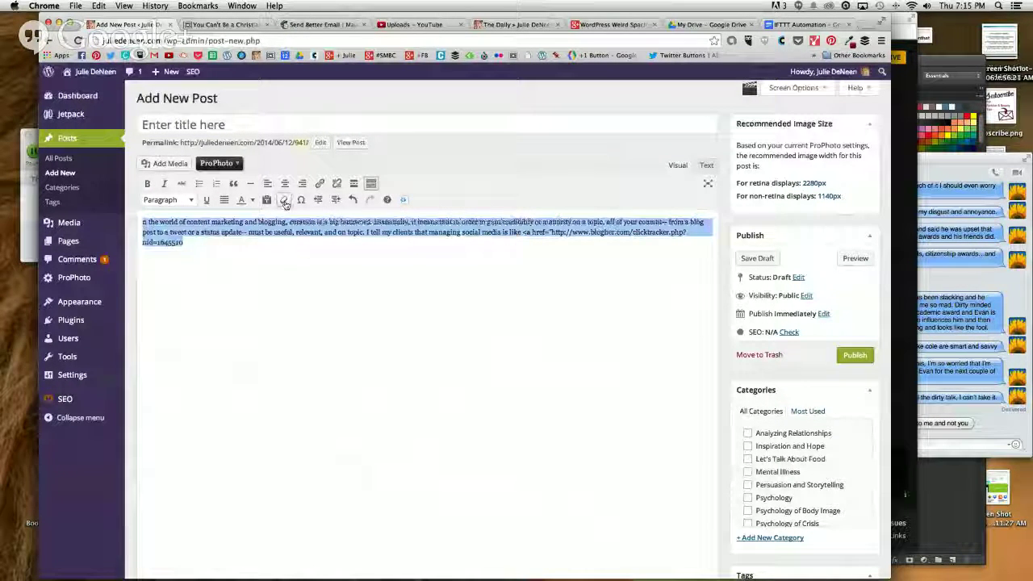
{"action": "key", "text": "super+z"}
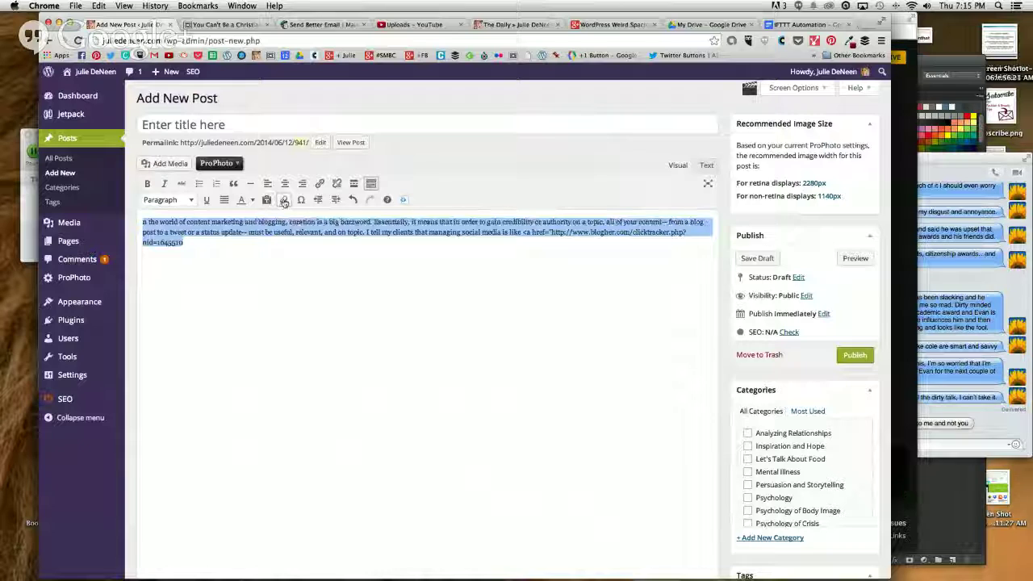
{"action": "left_click", "coordinate": [254, 264]}
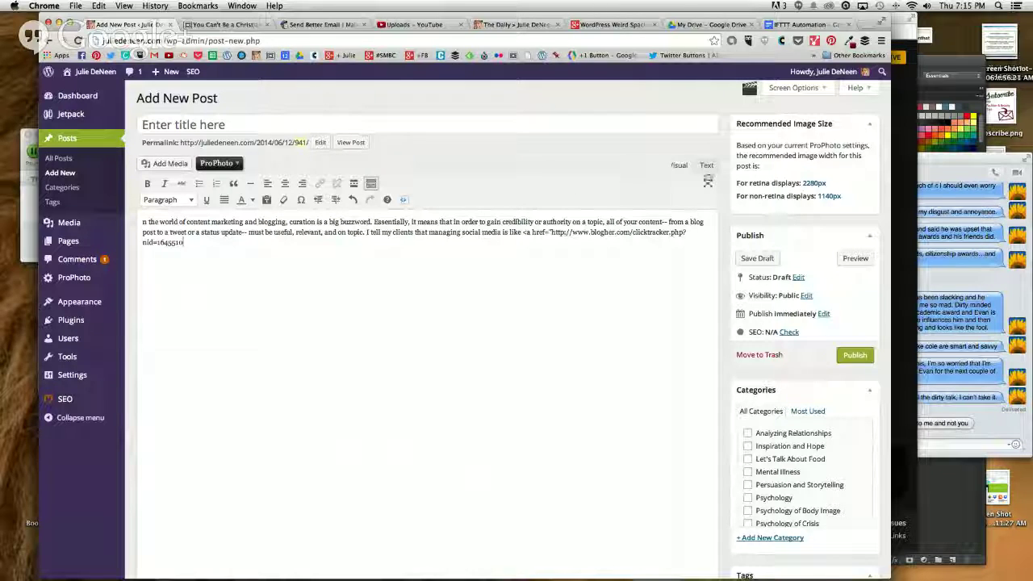
Step: Delete the leftover href link code and stray ampersand in the HTML view, then enable Paste as text
{"action": "left_click", "coordinate": [706, 166]}
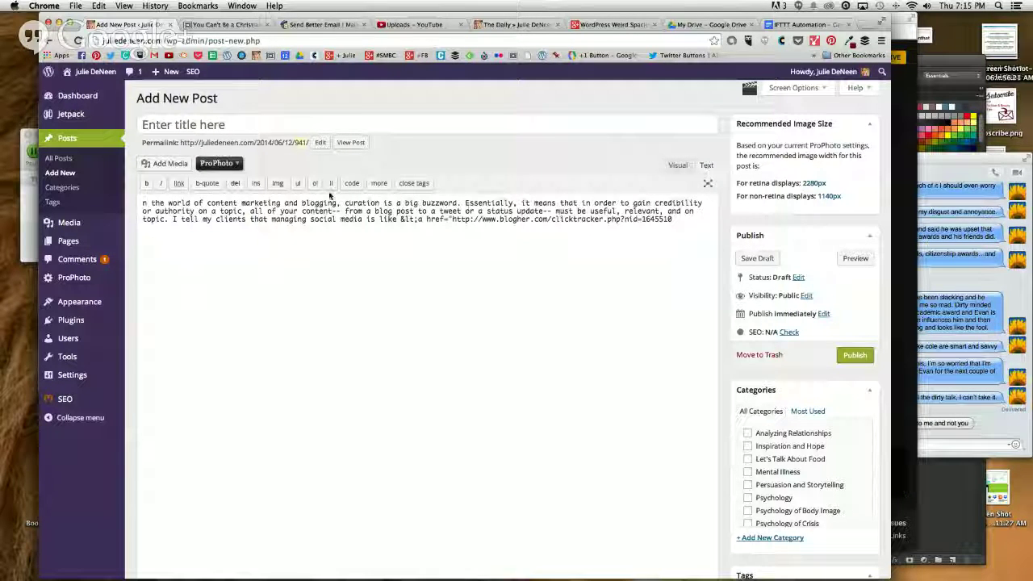
{"action": "left_click_drag", "start_coordinate": [426, 218], "coordinate": [709, 220]}
{"action": "key", "text": "BackSpace"}
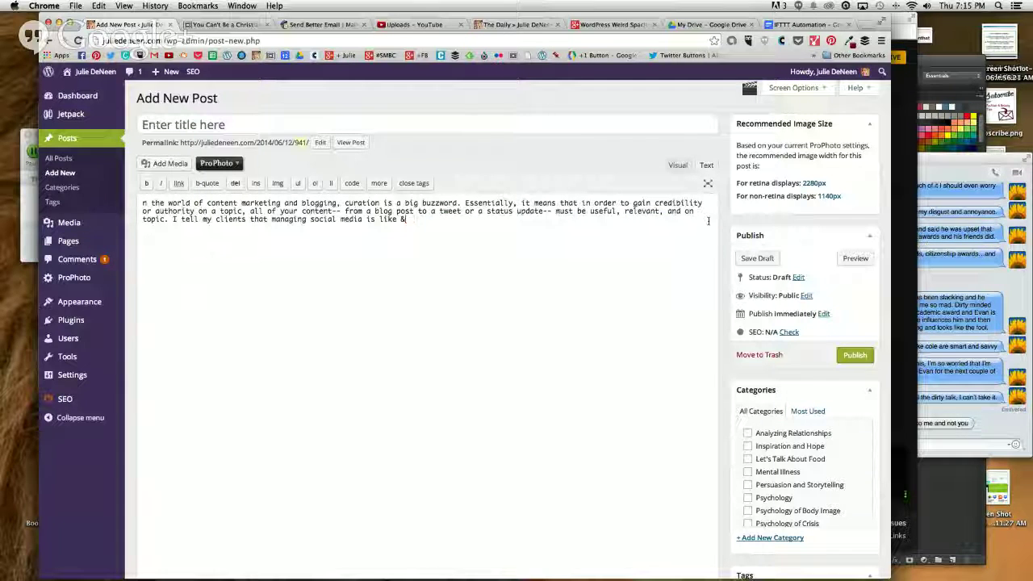
{"action": "key", "text": "BackSpace"}
{"action": "left_click", "coordinate": [676, 165]}
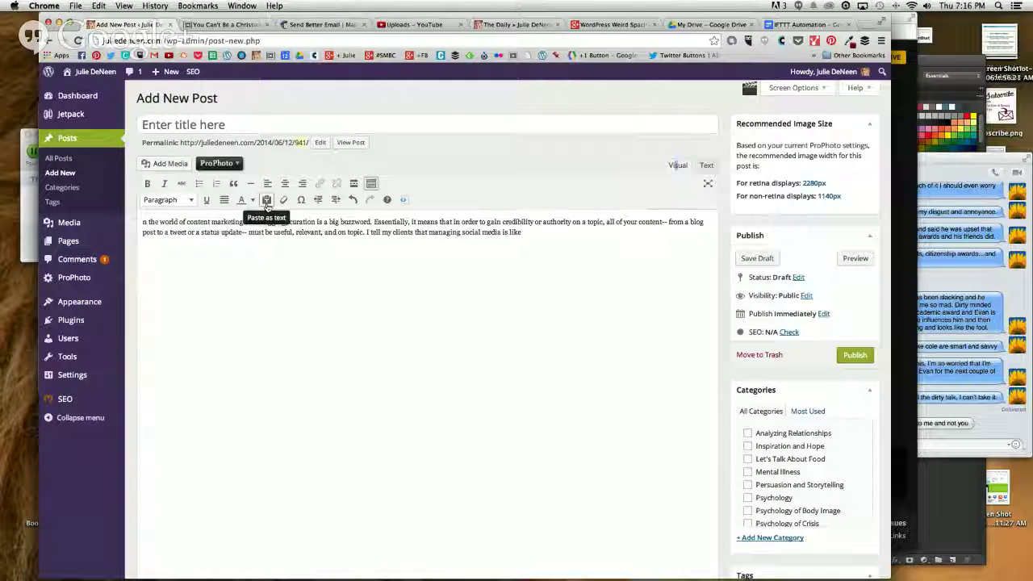
{"action": "left_click", "coordinate": [267, 201]}
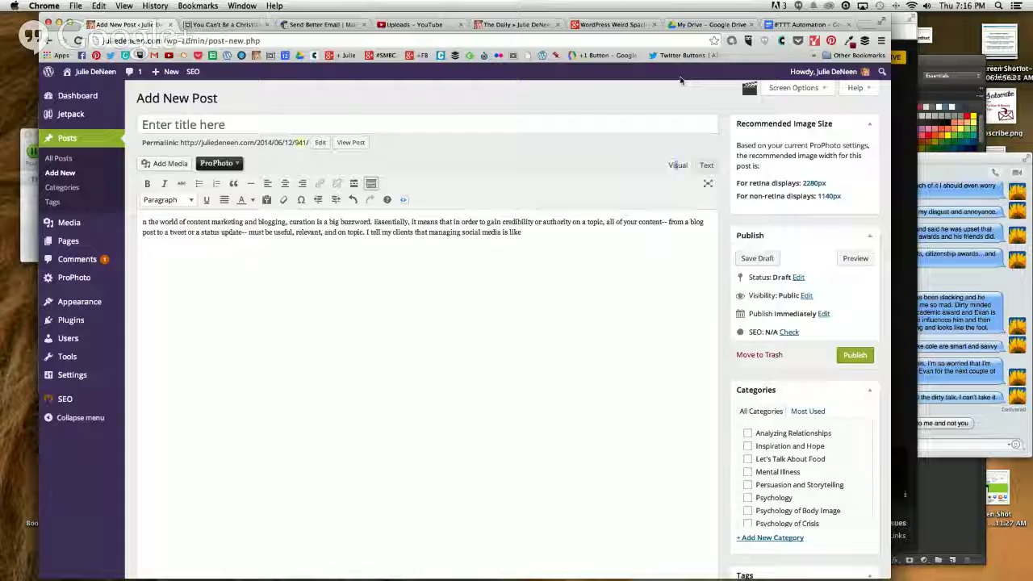
{"action": "left_click", "coordinate": [783, 25]}
Step: Open the Untitled document in the Recipes folder and select the whole Crockpot Vegetable Curry recipe
{"action": "scroll", "coordinate": [399, 382], "scroll_direction": "down", "scroll_amount": 10}
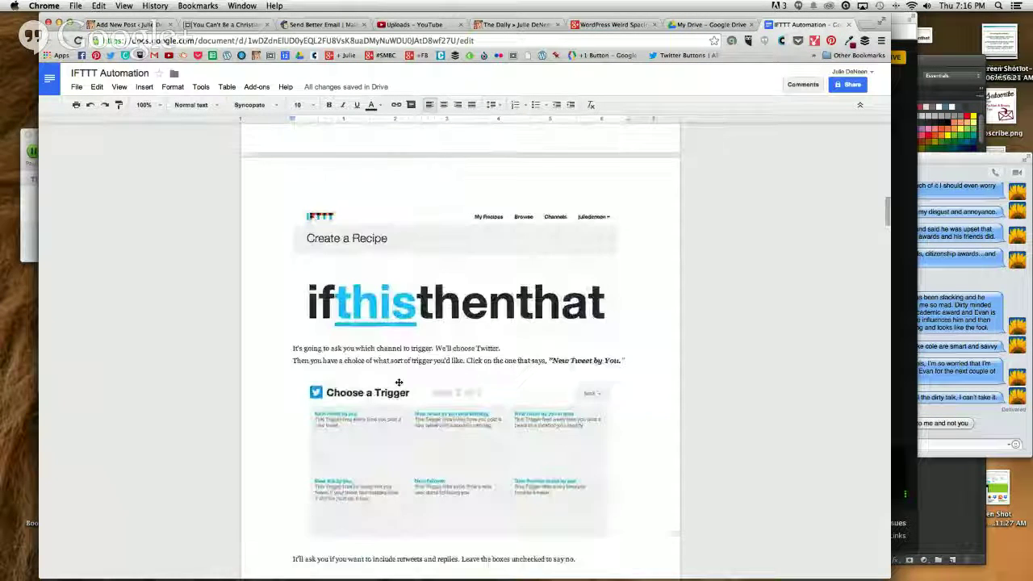
{"action": "scroll", "coordinate": [350, 281], "scroll_direction": "up", "scroll_amount": 4}
{"action": "scroll", "coordinate": [350, 281], "scroll_direction": "down", "scroll_amount": 10}
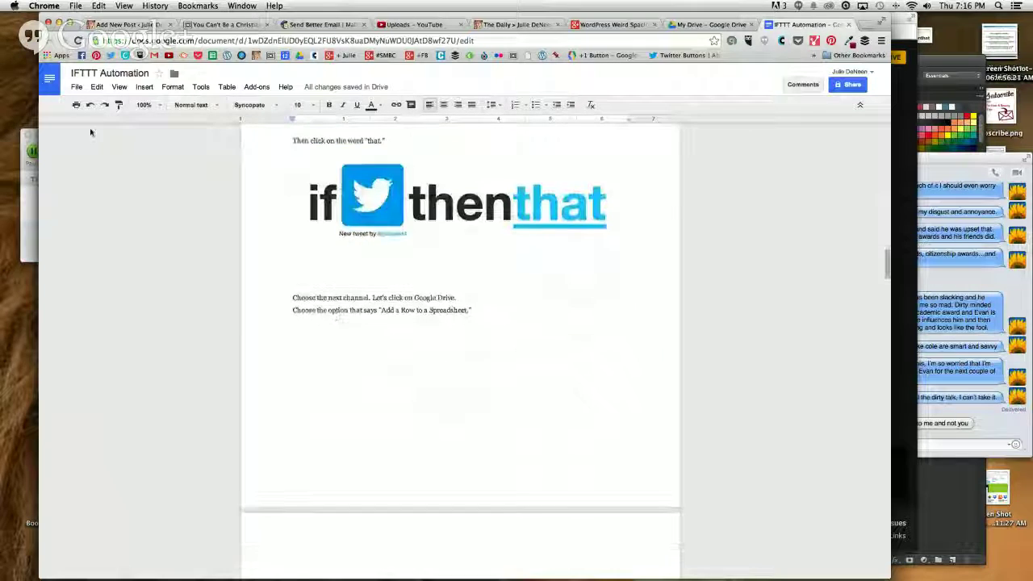
{"action": "left_click", "coordinate": [49, 82]}
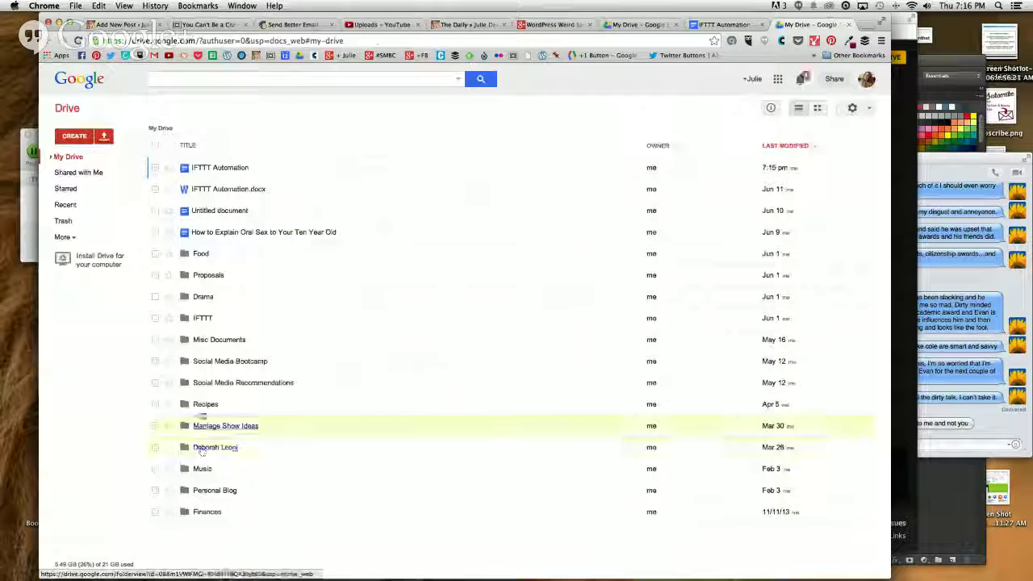
{"action": "left_click", "coordinate": [204, 405]}
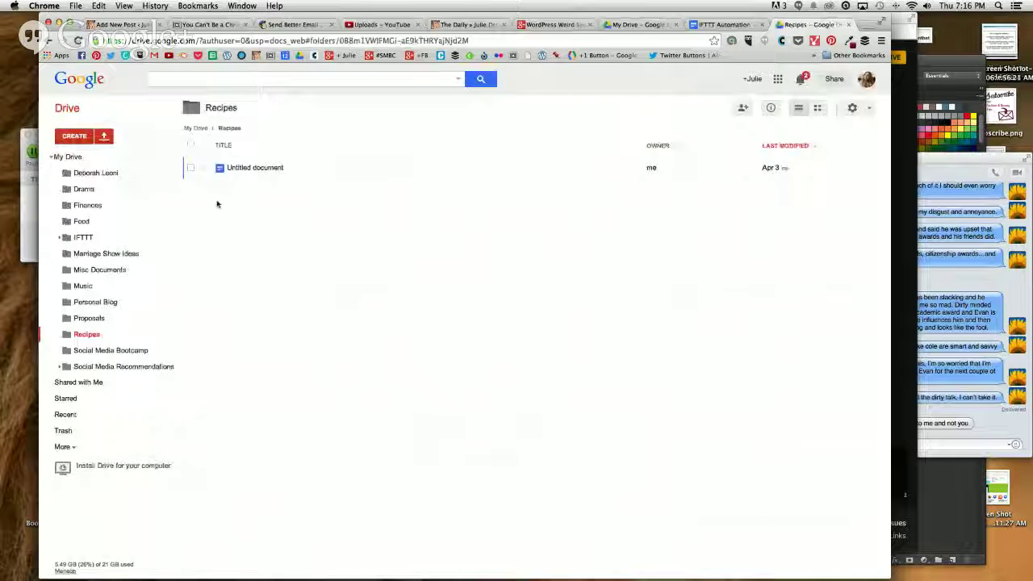
{"action": "left_click", "coordinate": [237, 169]}
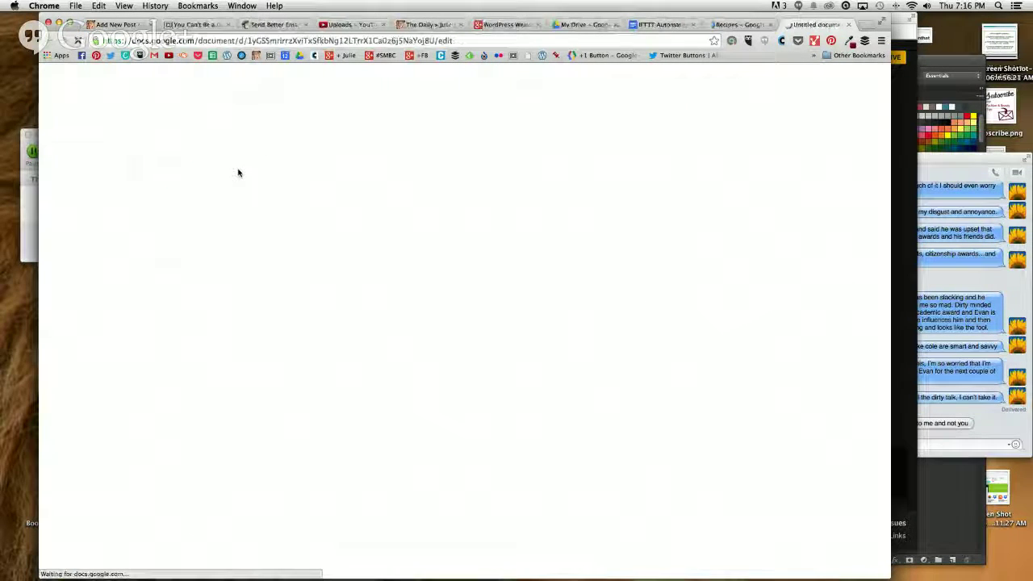
{"action": "scroll", "coordinate": [462, 361], "scroll_direction": "down", "scroll_amount": 3}
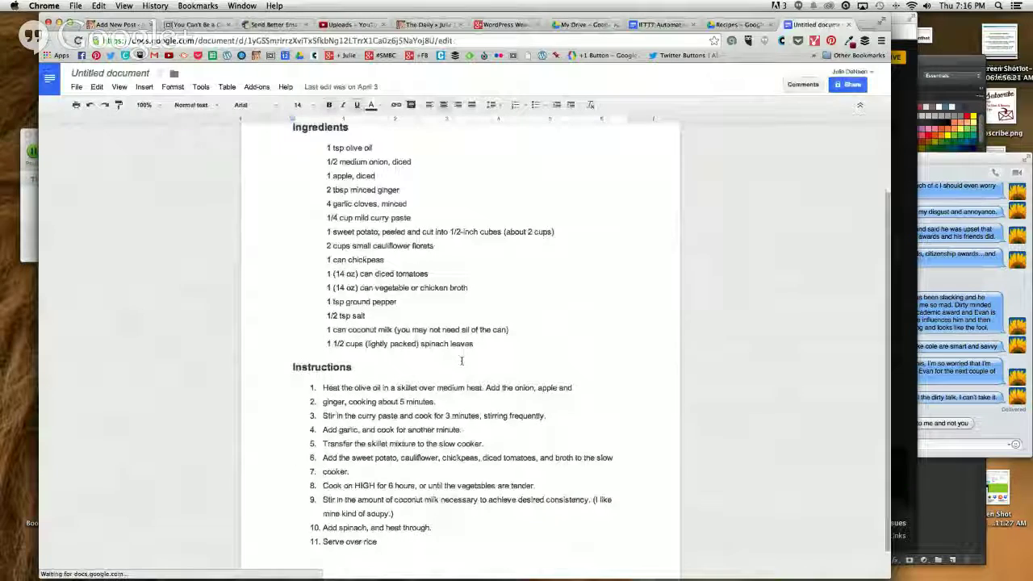
{"action": "left_click_drag", "start_coordinate": [379, 565], "coordinate": [298, 67]}
{"action": "key", "text": "super+c"}
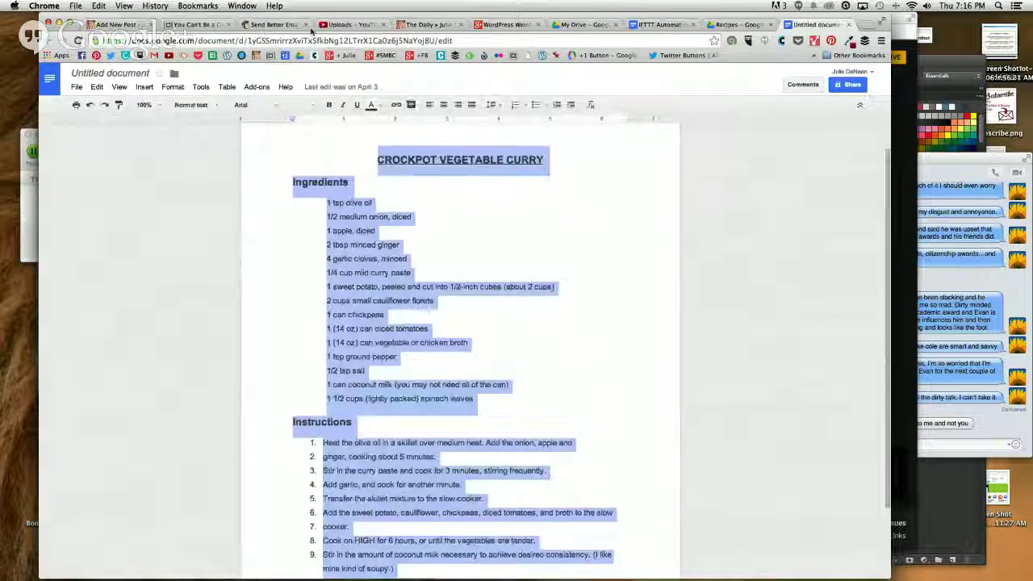
{"action": "left_click", "coordinate": [117, 24]}
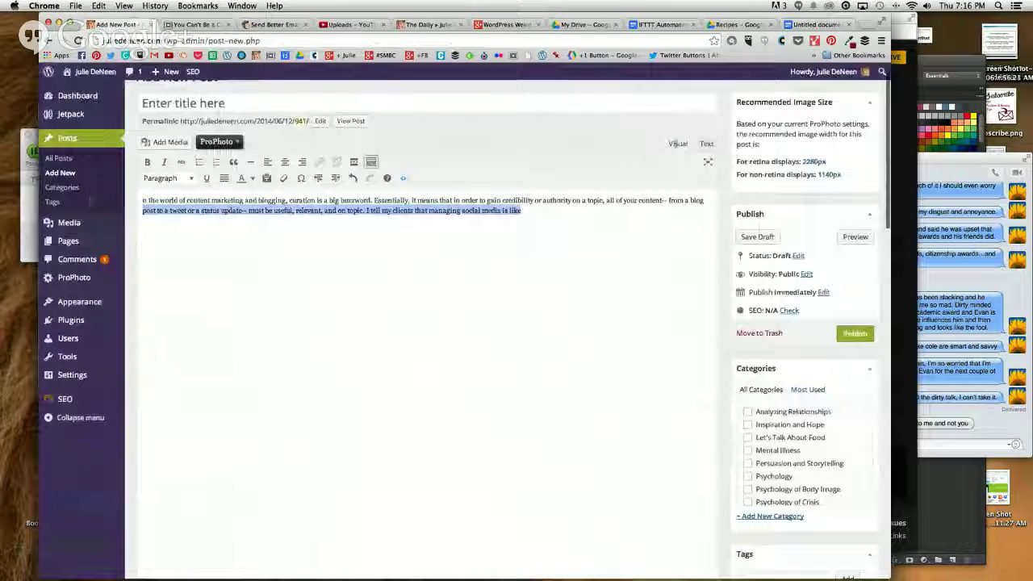
Step: Replace the post's text with the pasted curry recipe and remove its bold formatting
{"action": "key", "text": "super+a"}
{"action": "key", "text": "BackSpace"}
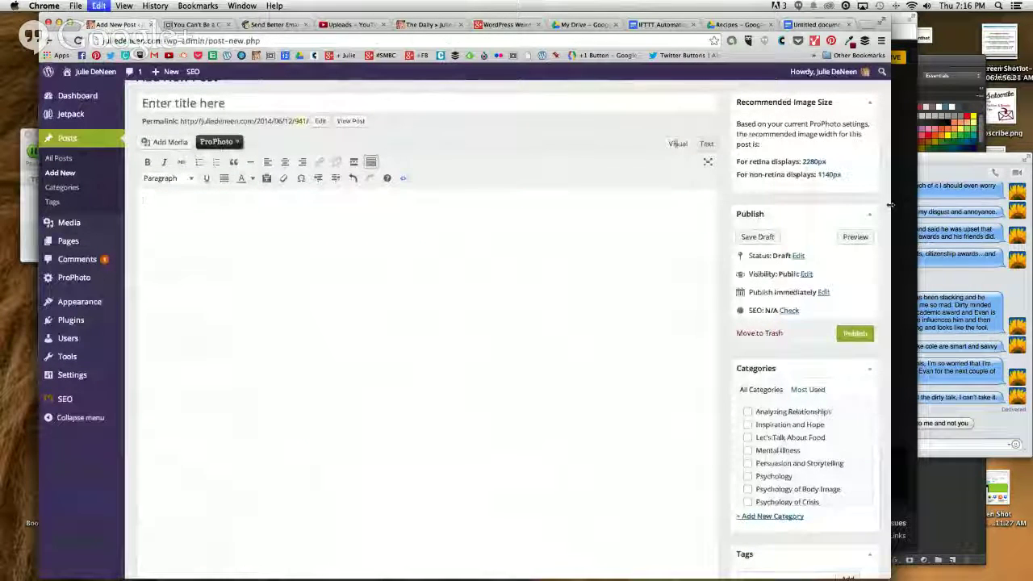
{"action": "key", "text": "super+v"}
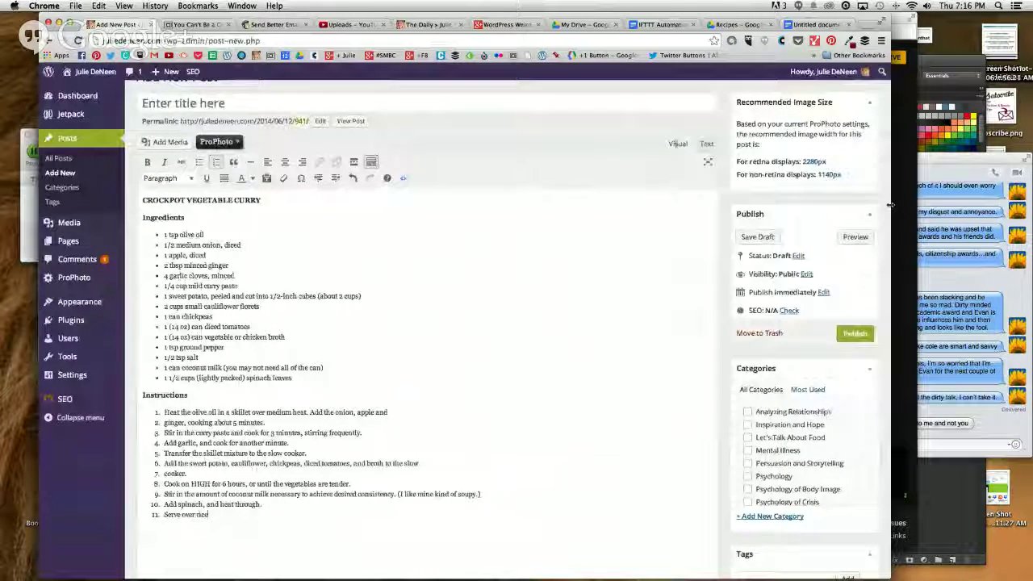
{"action": "left_click_drag", "start_coordinate": [266, 531], "coordinate": [288, 196]}
{"action": "left_click", "coordinate": [283, 178]}
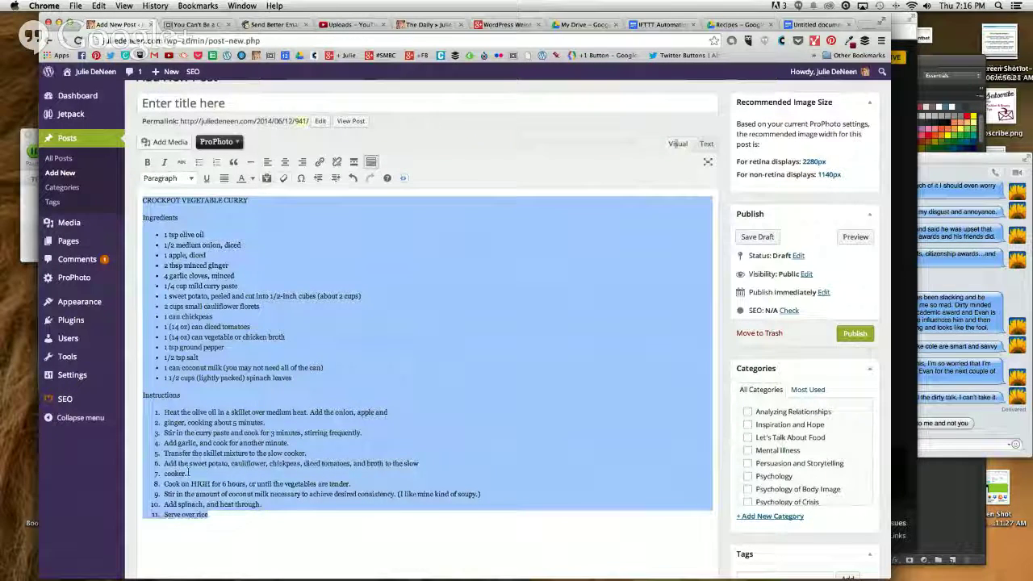
Step: Remove numbering from the instructions and bullets from the ingredients, then cut the whole recipe
{"action": "left_click_drag", "start_coordinate": [258, 520], "coordinate": [156, 404]}
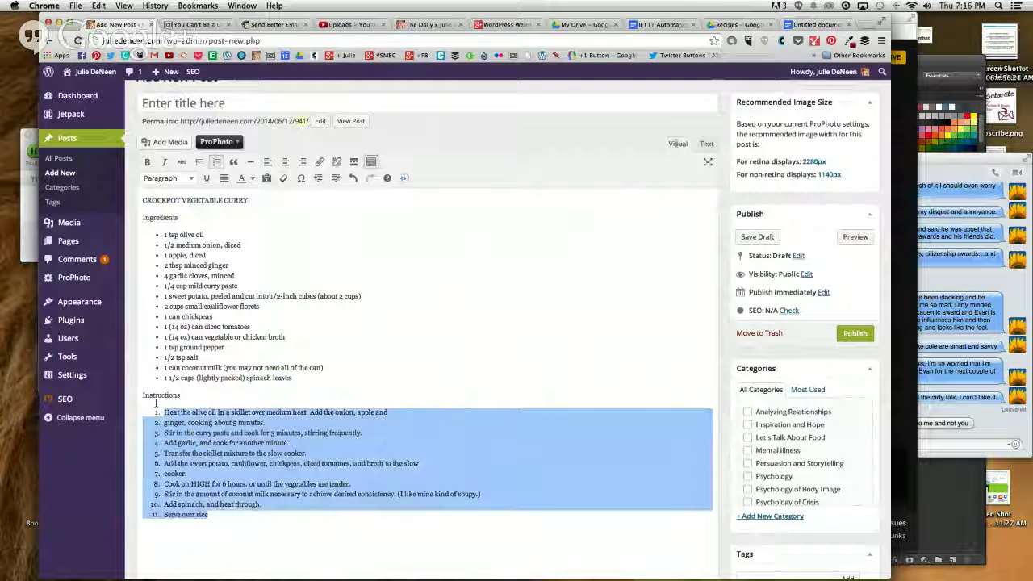
{"action": "left_click", "coordinate": [216, 162]}
{"action": "left_click_drag", "start_coordinate": [293, 377], "coordinate": [172, 192]}
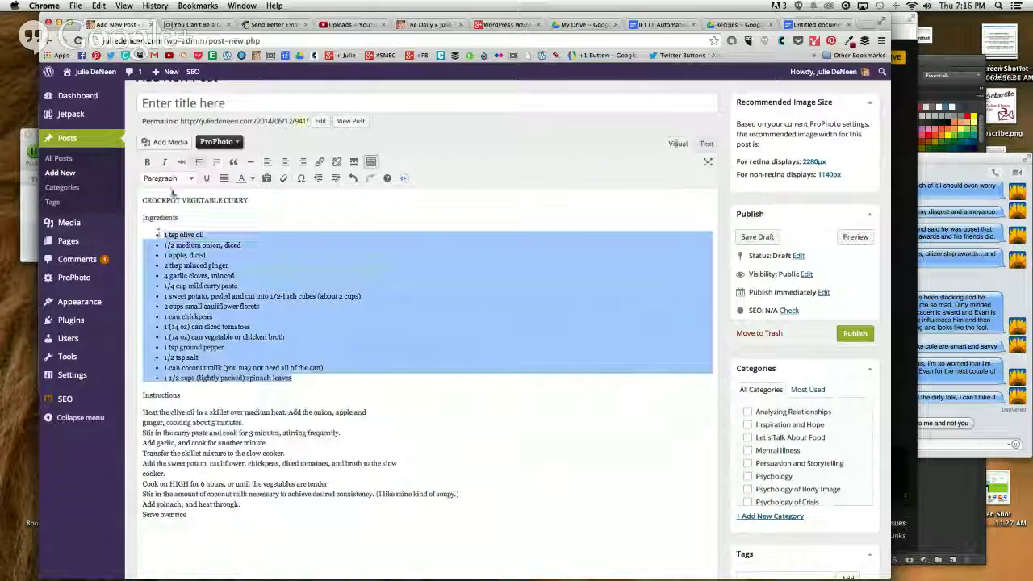
{"action": "left_click", "coordinate": [199, 163]}
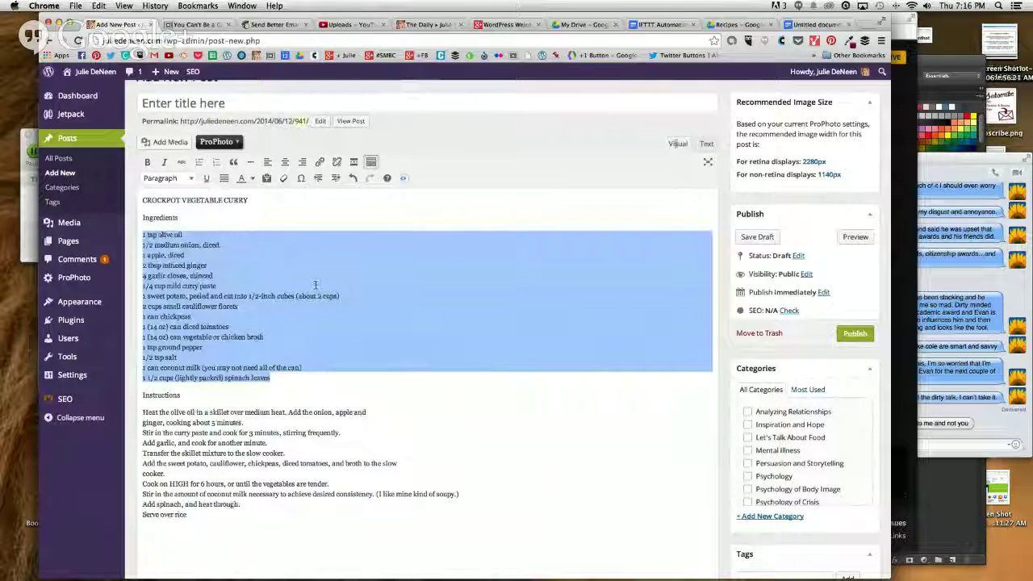
{"action": "left_click_drag", "start_coordinate": [275, 379], "coordinate": [144, 231]}
{"action": "left_click", "coordinate": [199, 162]}
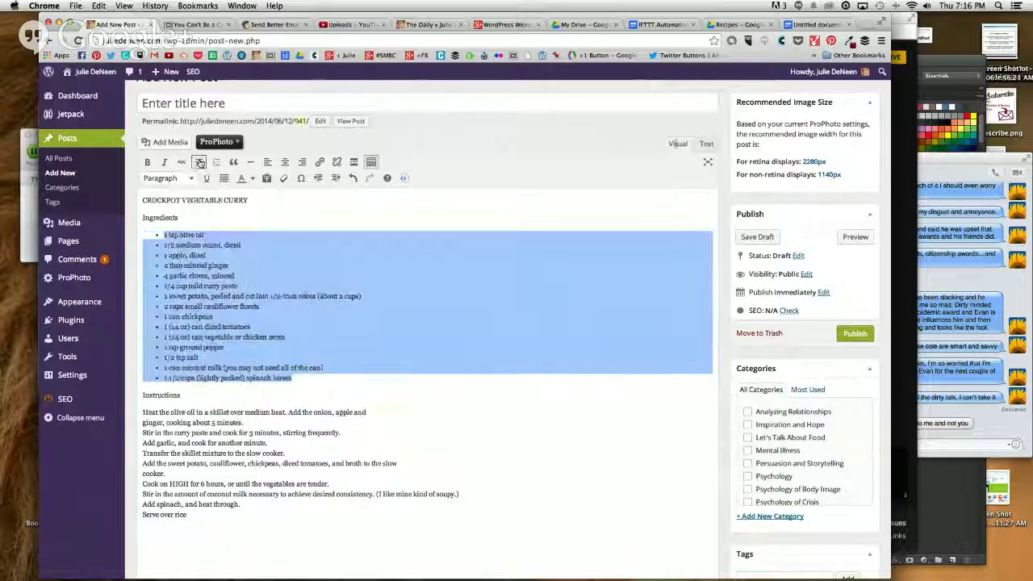
{"action": "left_click", "coordinate": [199, 162]}
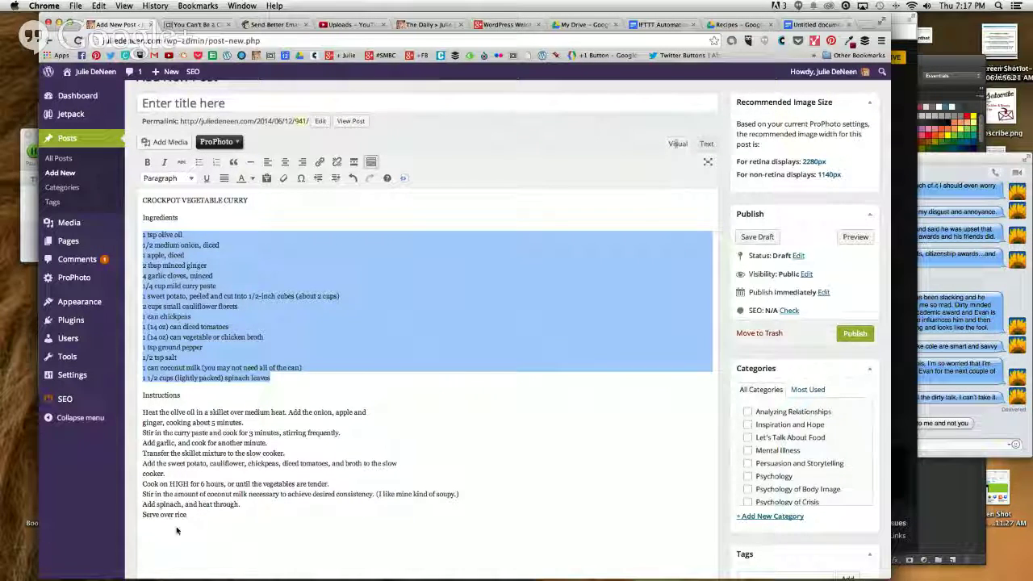
{"action": "left_click_drag", "start_coordinate": [202, 515], "coordinate": [158, 170]}
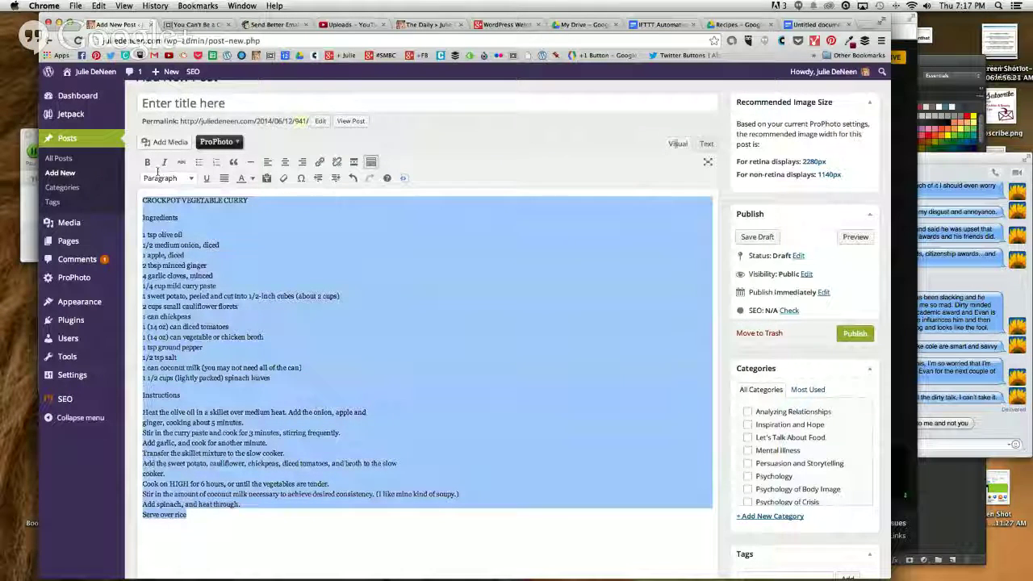
{"action": "key", "text": "super+x"}
Step: Switch on Paste as text, paste the recipe back, and confirm the HTML has no markup
{"action": "left_click", "coordinate": [264, 179]}
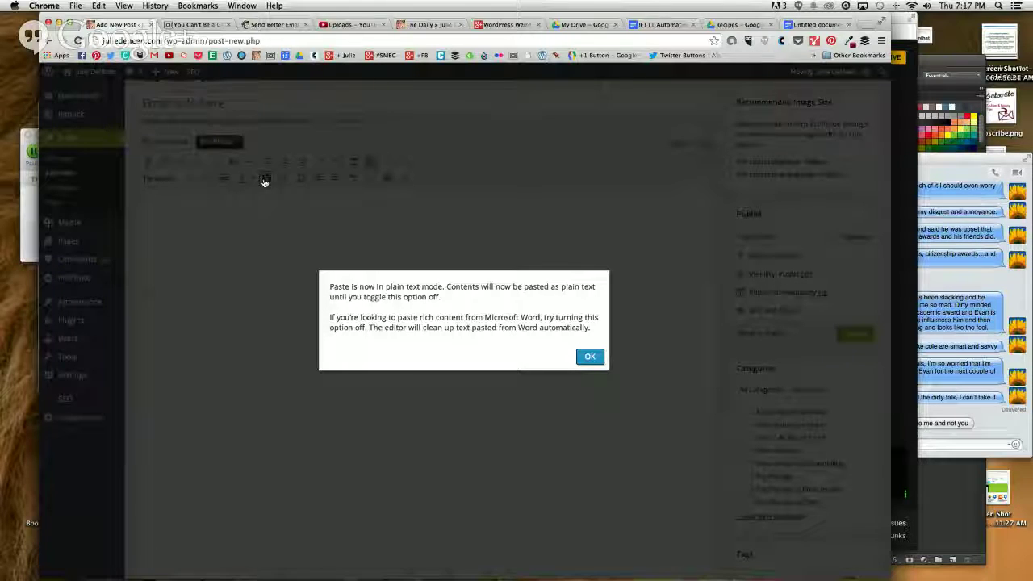
{"action": "left_click", "coordinate": [589, 358]}
{"action": "key", "text": "ctrl+v"}
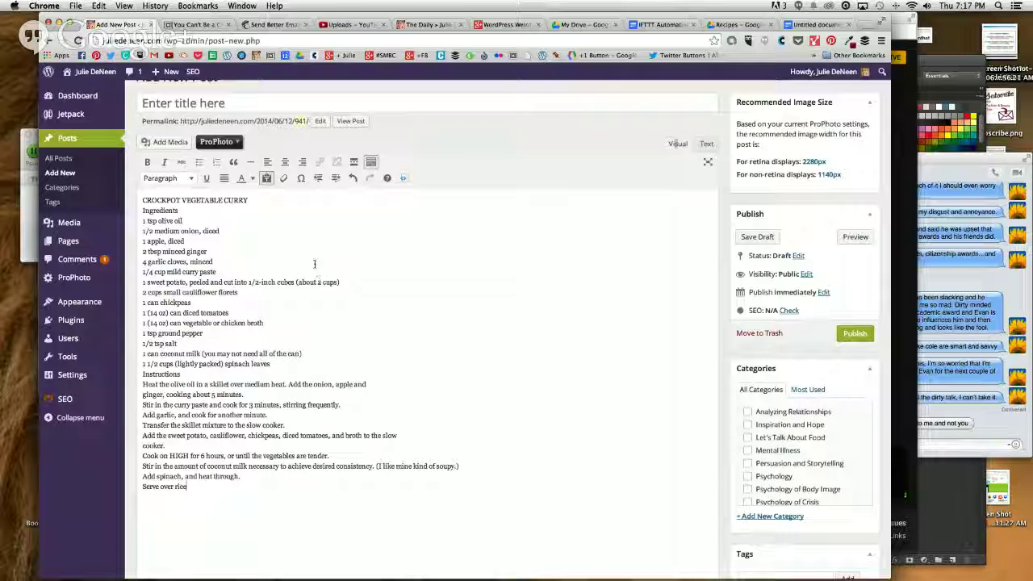
{"action": "left_click", "coordinate": [707, 145]}
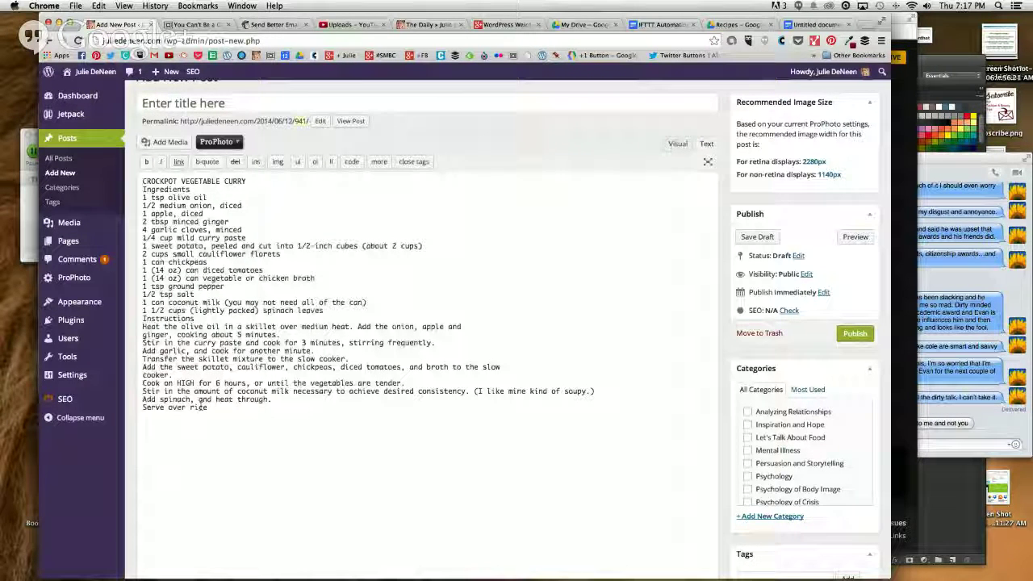
{"action": "left_click", "coordinate": [678, 145]}
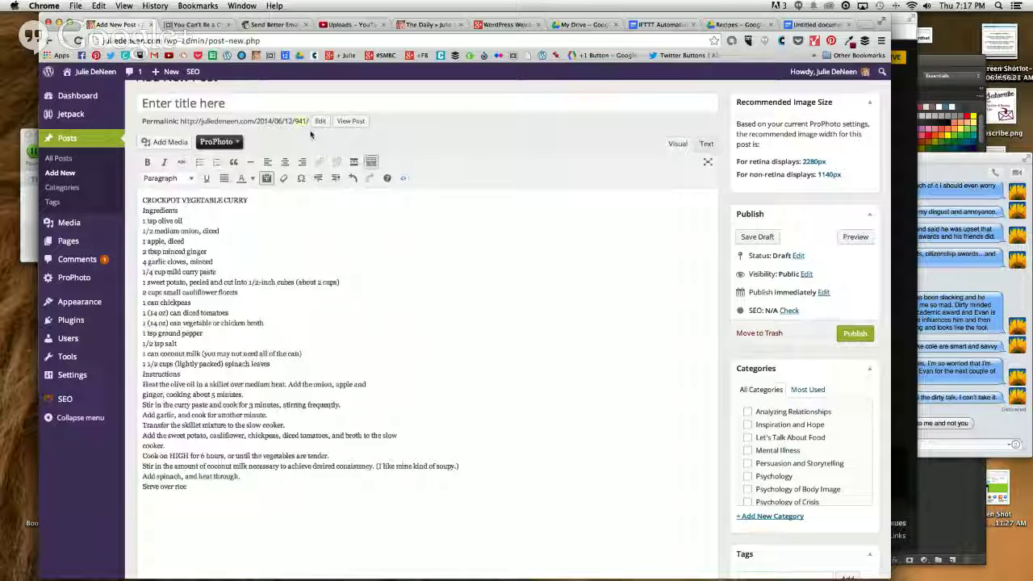
Step: Make the ingredient lines a bulleted list and the instruction lines a numbered list
{"action": "left_click_drag", "start_coordinate": [148, 217], "coordinate": [276, 364]}
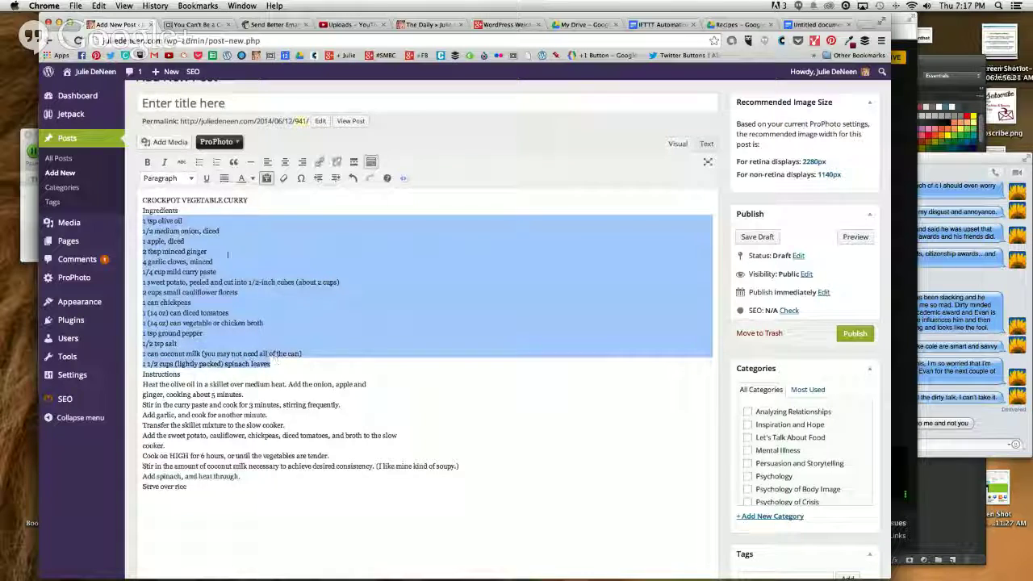
{"action": "left_click", "coordinate": [200, 162]}
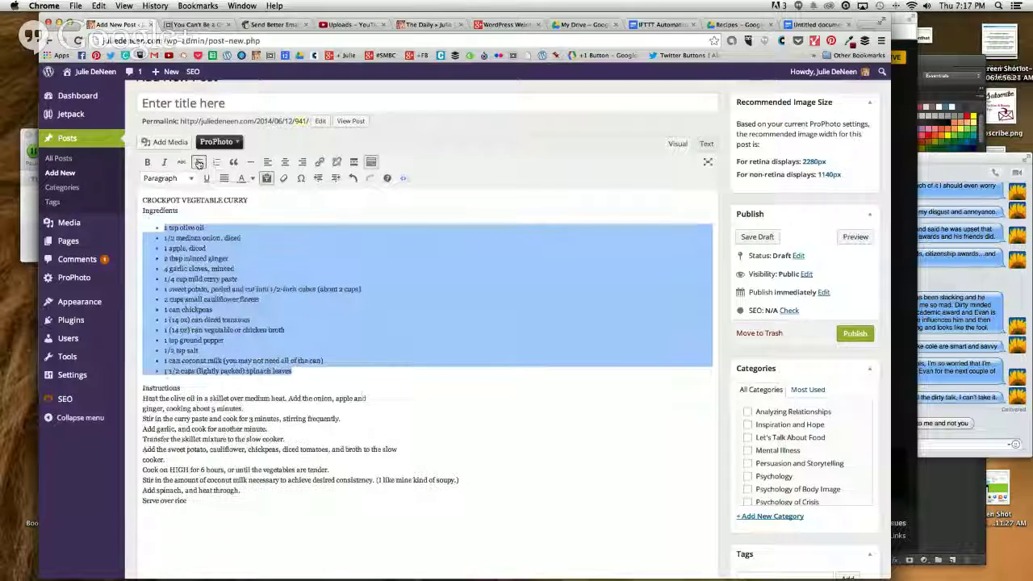
{"action": "left_click", "coordinate": [305, 331]}
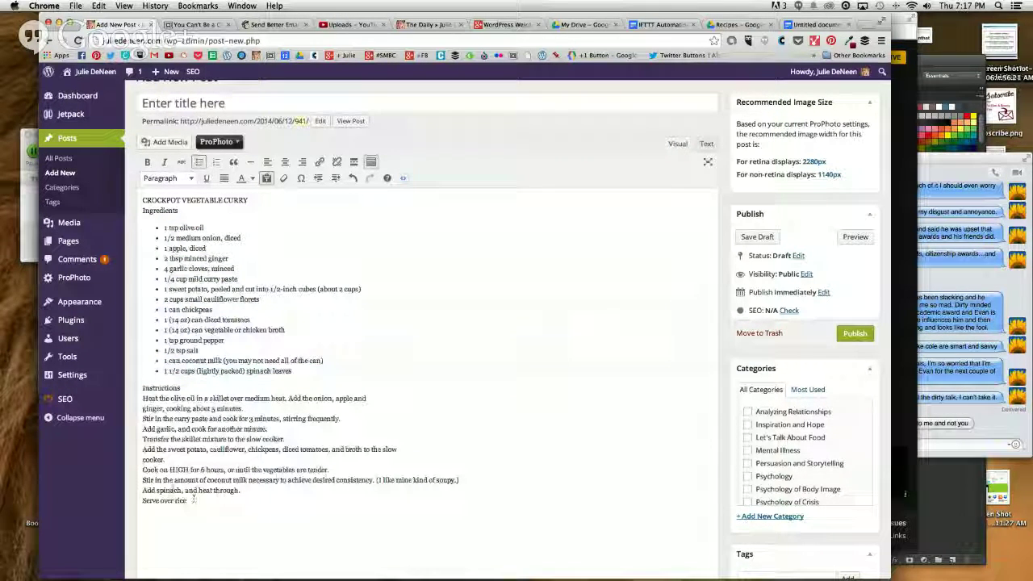
{"action": "left_click_drag", "start_coordinate": [193, 499], "coordinate": [142, 397]}
{"action": "left_click", "coordinate": [214, 163]}
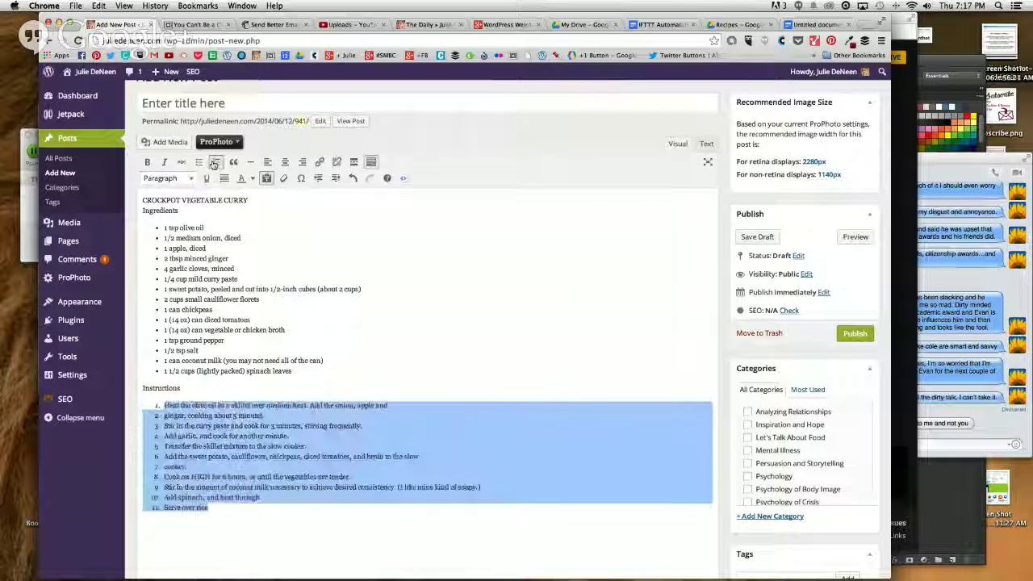
Step: Make 'Instructions' and the title 'CROCKPOT VEGETABLE CURRY' Heading 2
{"action": "double_click", "coordinate": [160, 388]}
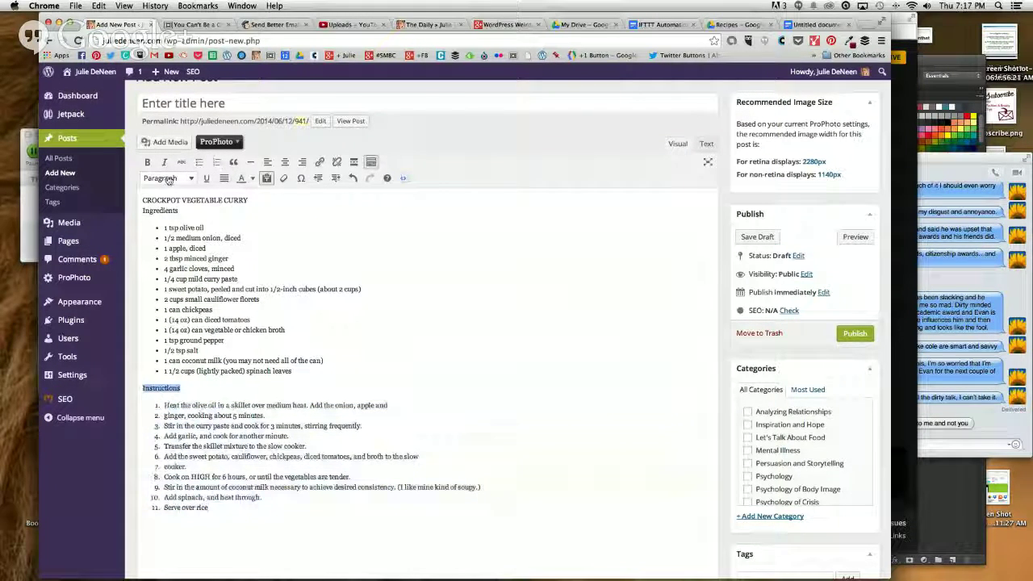
{"action": "left_click", "coordinate": [168, 179]}
{"action": "left_click", "coordinate": [184, 275]}
{"action": "left_click_drag", "start_coordinate": [254, 199], "coordinate": [142, 200]}
{"action": "left_click", "coordinate": [168, 179]}
{"action": "left_click", "coordinate": [185, 273]}
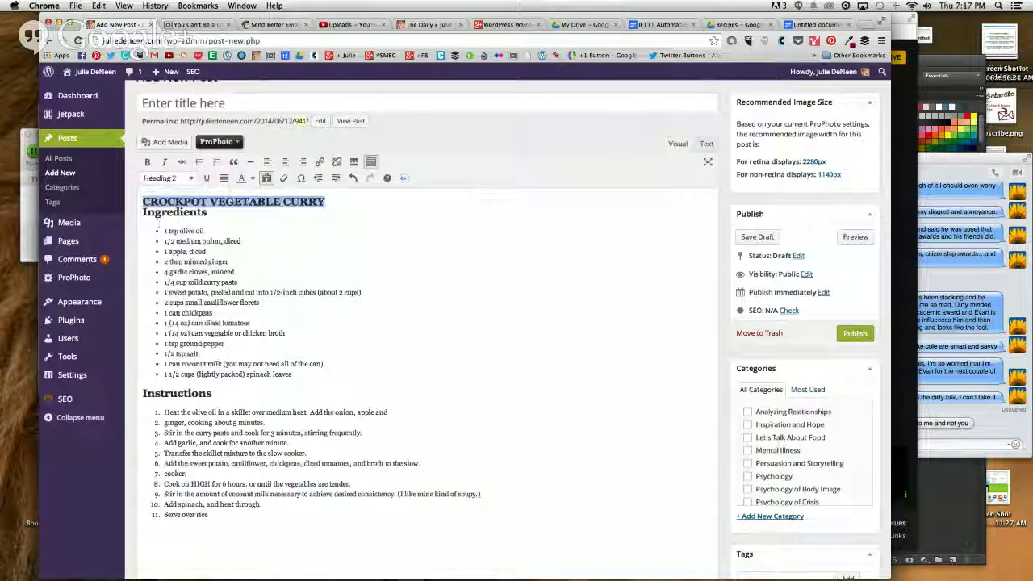
Step: Keep 'Ingredients' on its own line as normal paragraph text, then select the recipe body
{"action": "left_click", "coordinate": [144, 213]}
{"action": "key", "text": "BackSpace"}
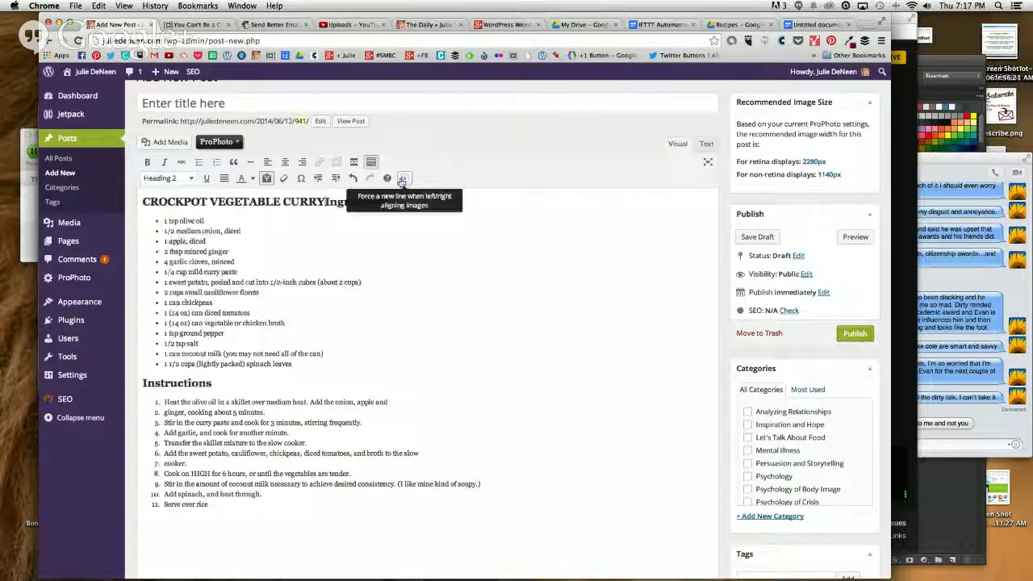
{"action": "key", "text": "Return"}
{"action": "left_click", "coordinate": [217, 219]}
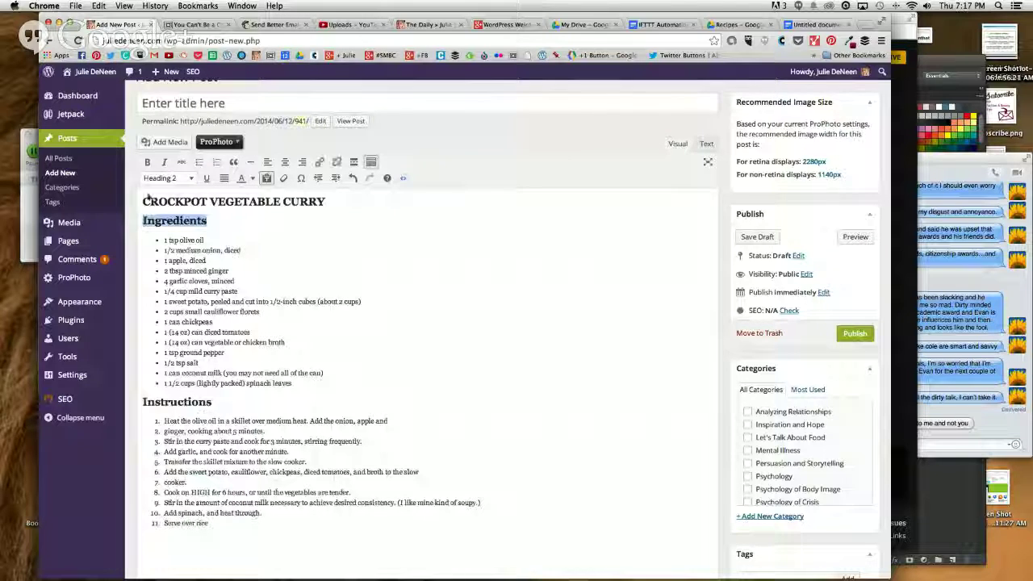
{"action": "left_click", "coordinate": [167, 177]}
{"action": "left_click", "coordinate": [172, 196]}
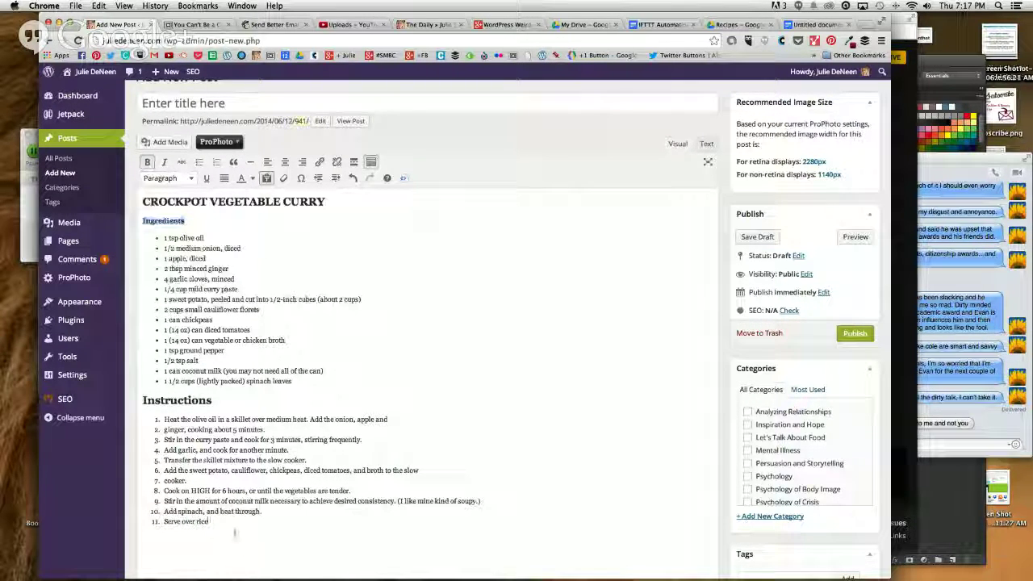
{"action": "left_click_drag", "start_coordinate": [234, 531], "coordinate": [147, 165]}
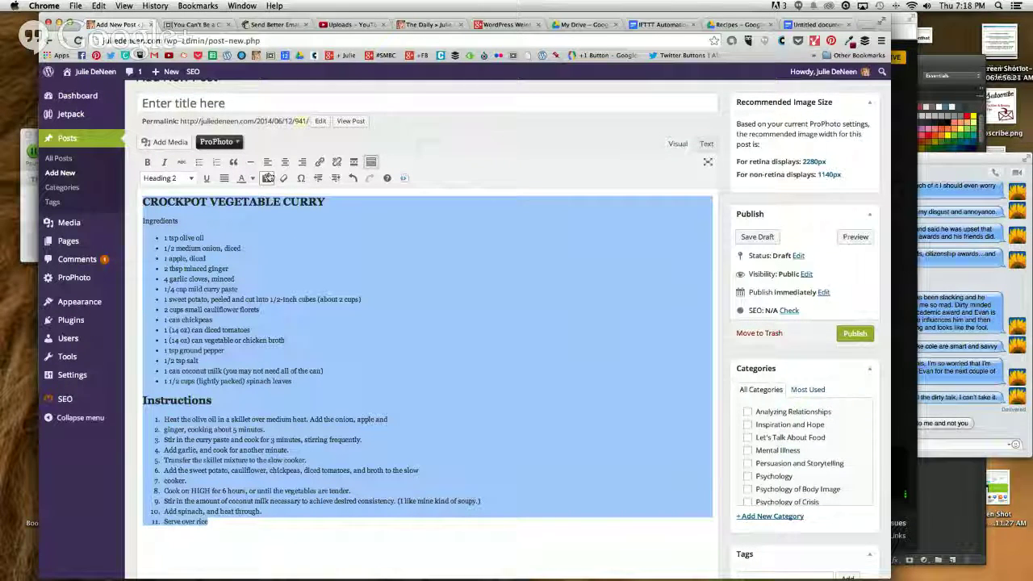
{"action": "left_click", "coordinate": [501, 24]}
Step: Load the CNN homepage in the second browser tab and scroll down to its headlines
{"action": "left_click", "coordinate": [81, 56]}
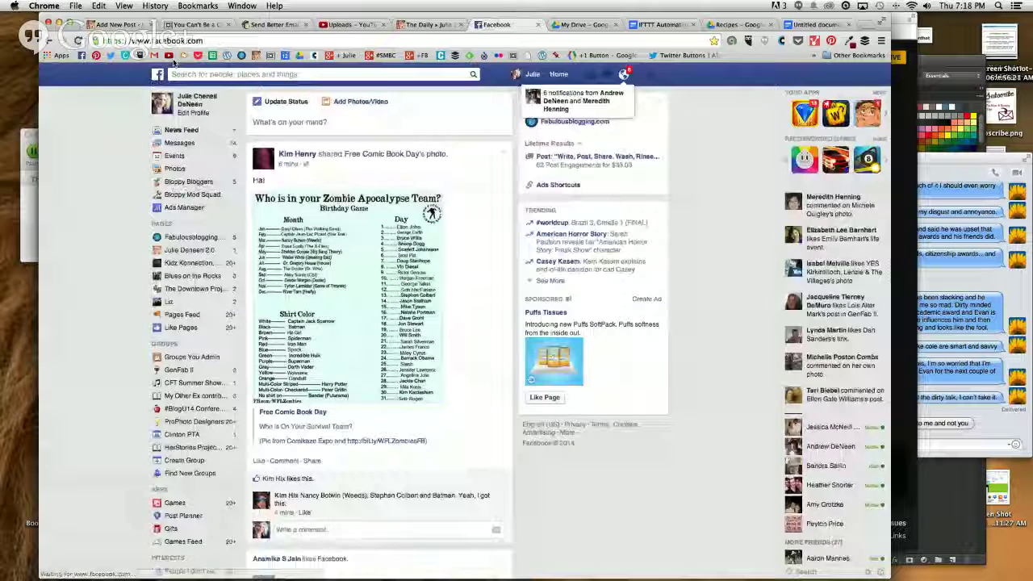
{"action": "key", "text": "super+l"}
{"action": "type", "text": "cnn"}
{"action": "key", "text": "Return"}
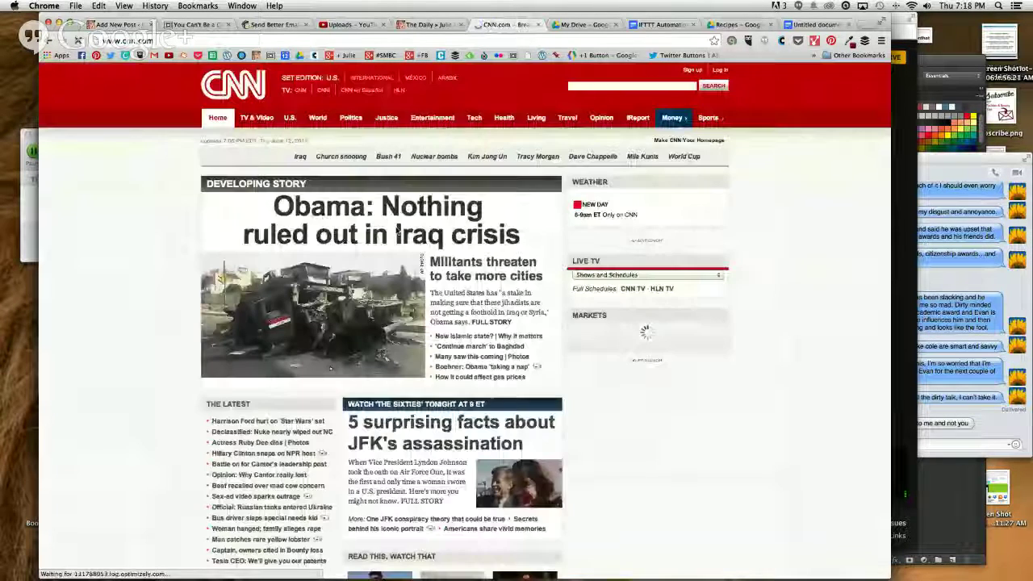
{"action": "scroll", "coordinate": [468, 301], "scroll_direction": "down", "scroll_amount": 5}
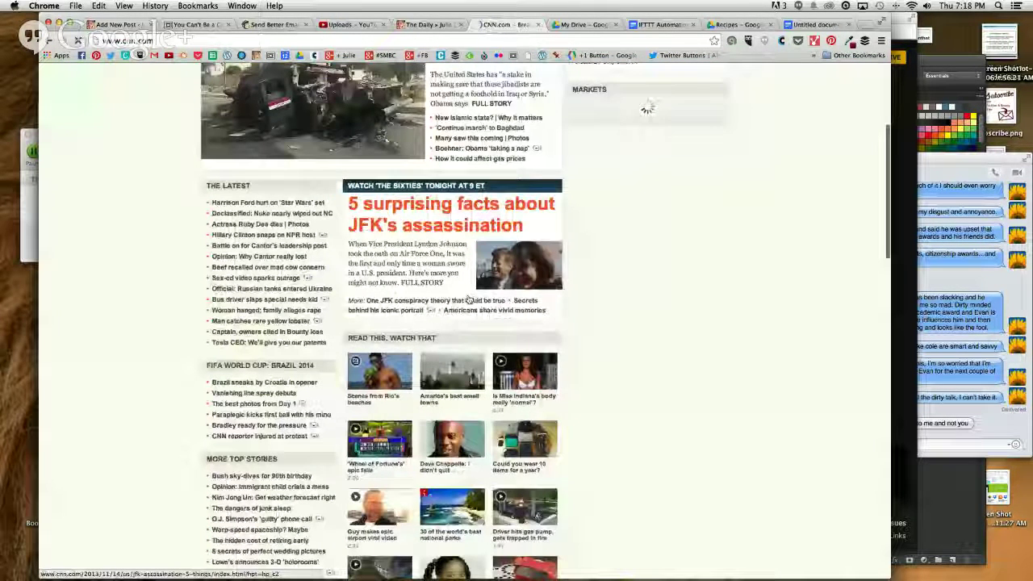
Step: Select The Latest headlines list on CNN and return to the WordPress post tab
{"action": "key", "text": "super+a"}
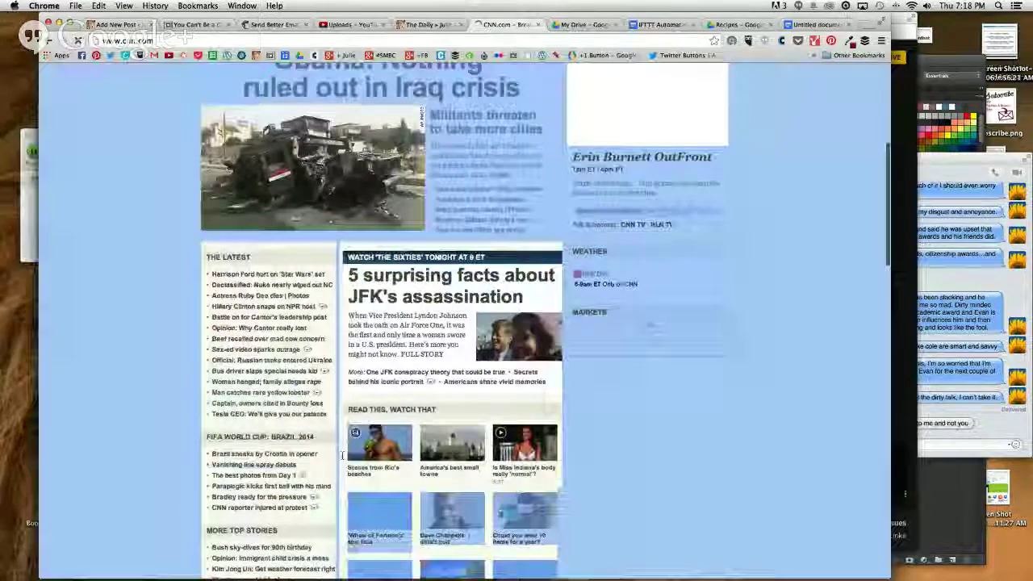
{"action": "left_click_drag", "start_coordinate": [342, 455], "coordinate": [208, 273]}
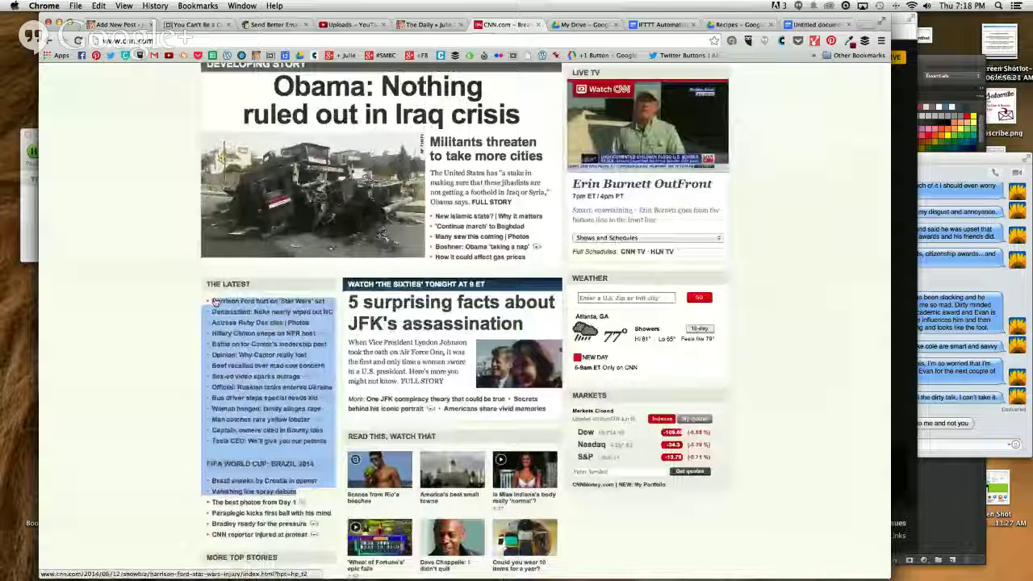
{"action": "key", "text": "super+1"}
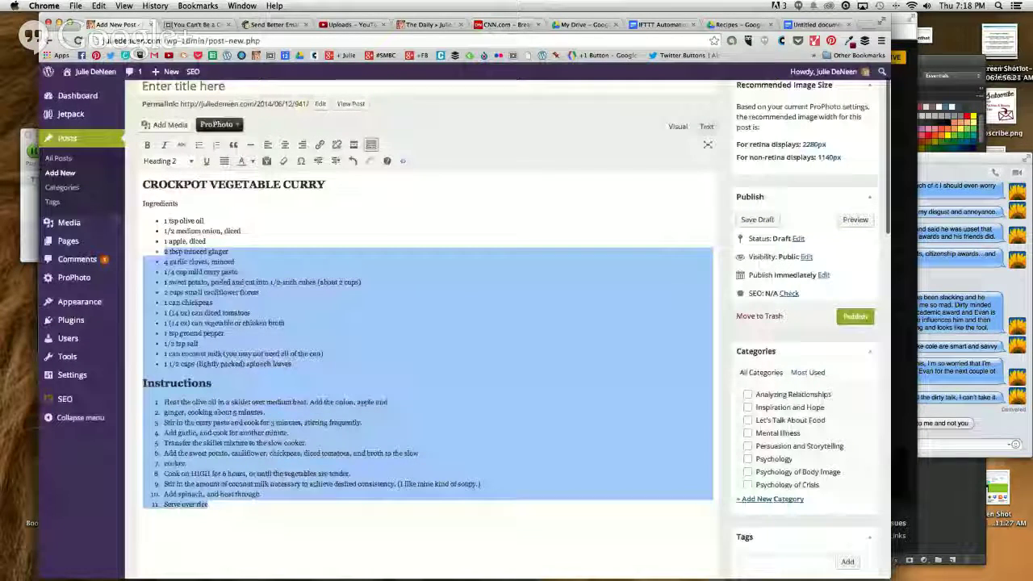
Step: Paste the CNN headlines over the recipe and preview the draft before returning to the editor
{"action": "key", "text": "super+v"}
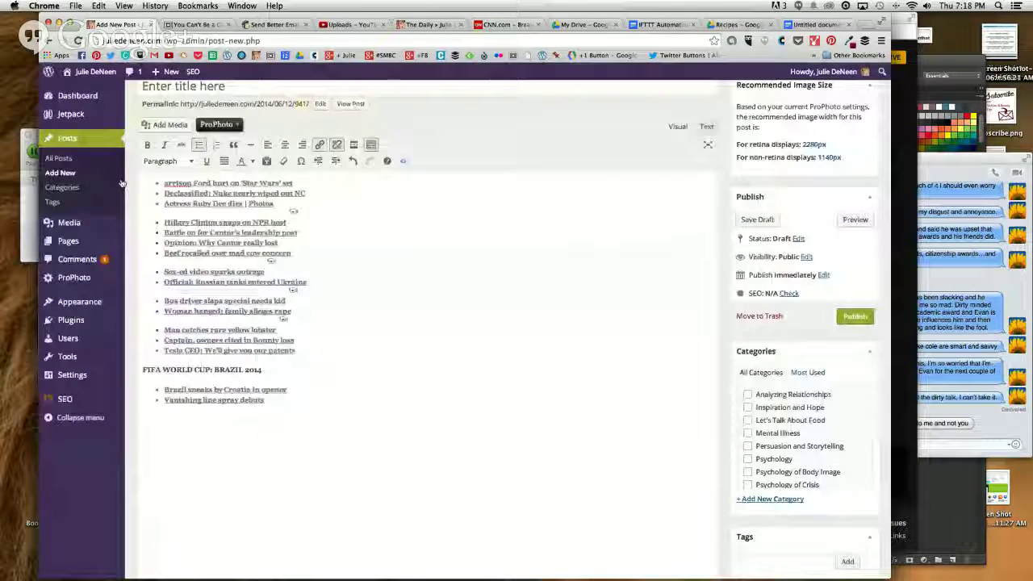
{"action": "left_click_drag", "start_coordinate": [215, 272], "coordinate": [197, 233]}
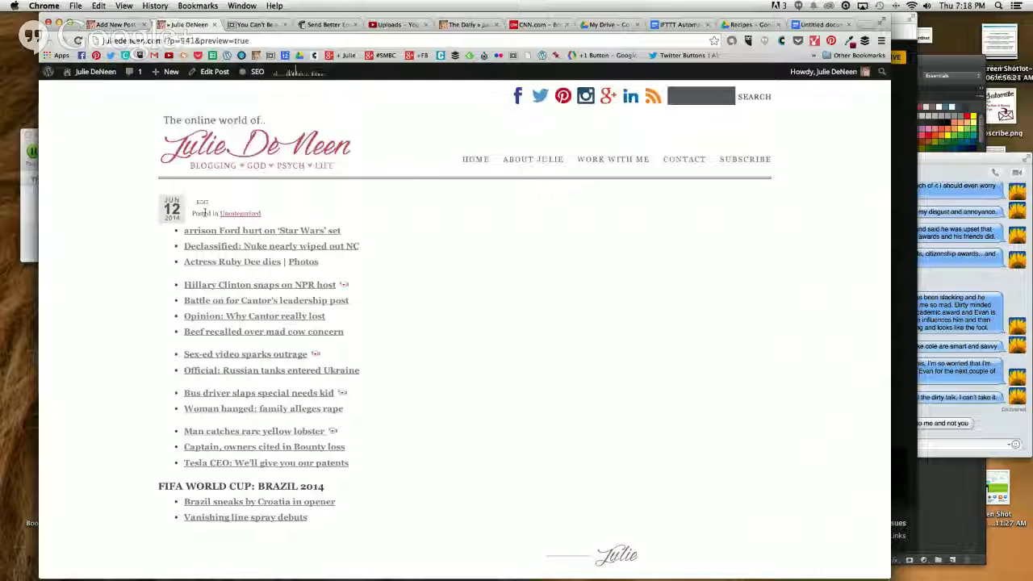
{"action": "left_click", "coordinate": [118, 26]}
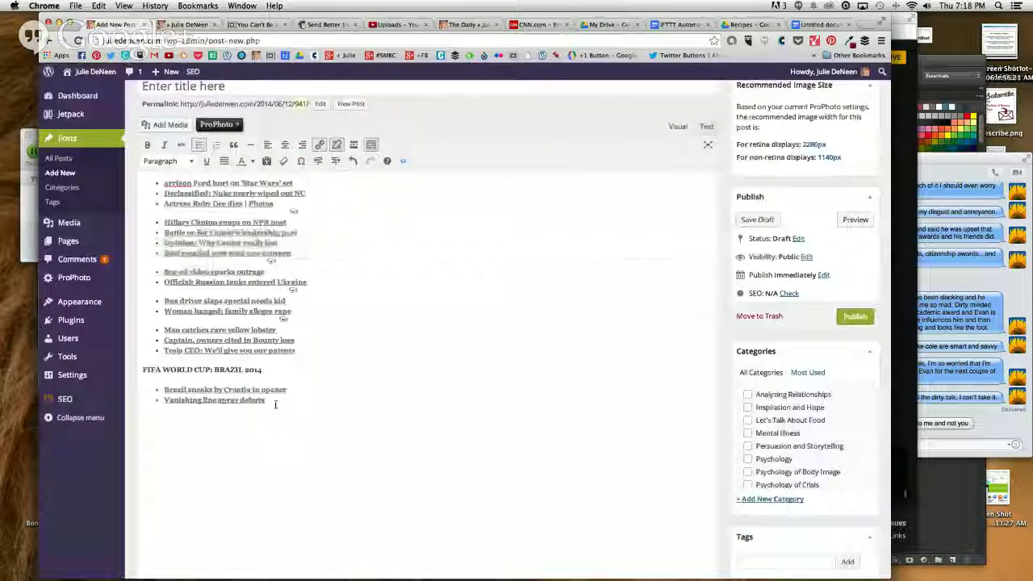
Step: Select all the pasted headlines and inspect their raw HTML before returning to the visual editor
{"action": "key", "text": "ctrl+a"}
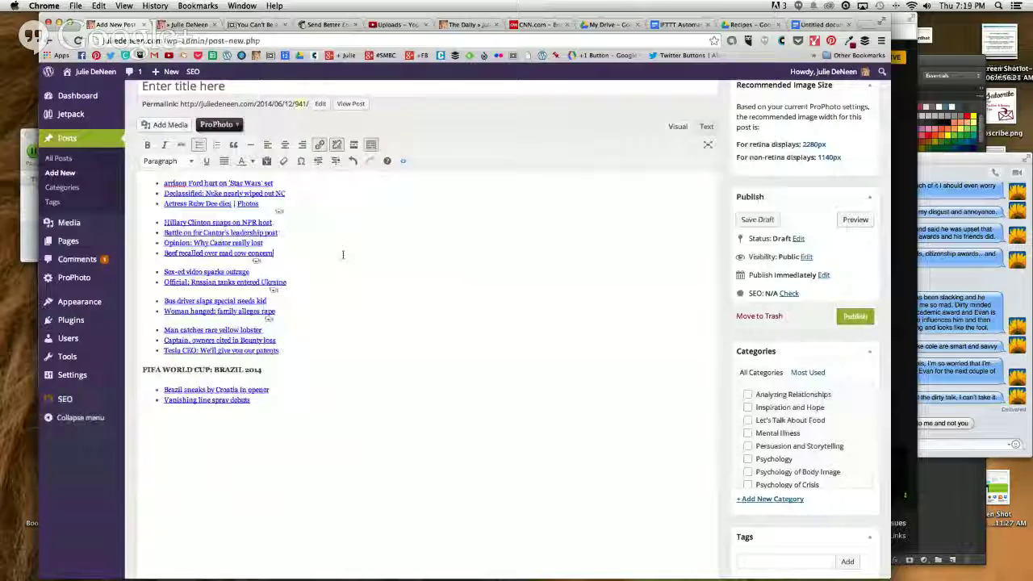
{"action": "key", "text": "super+a"}
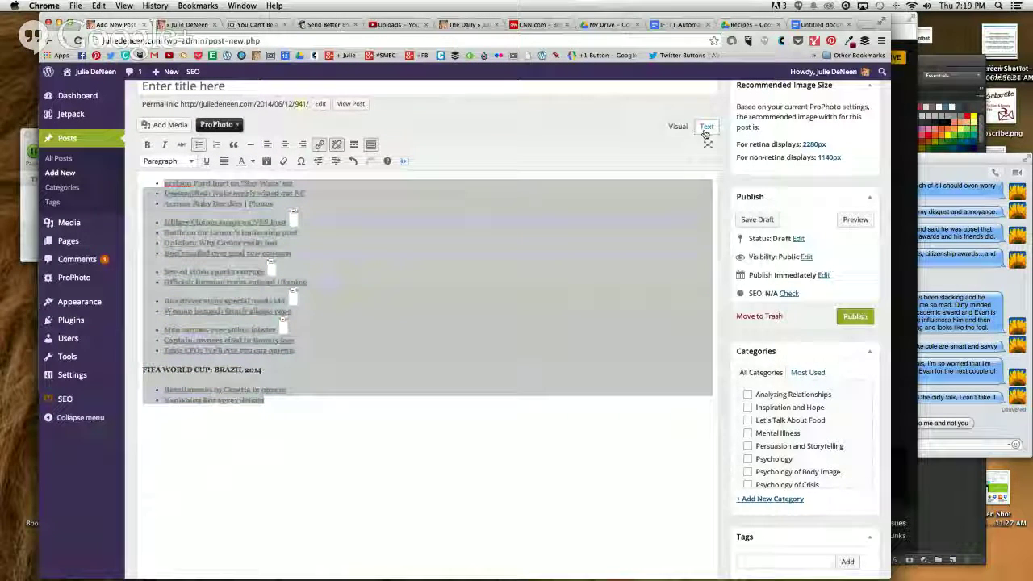
{"action": "left_click", "coordinate": [706, 127]}
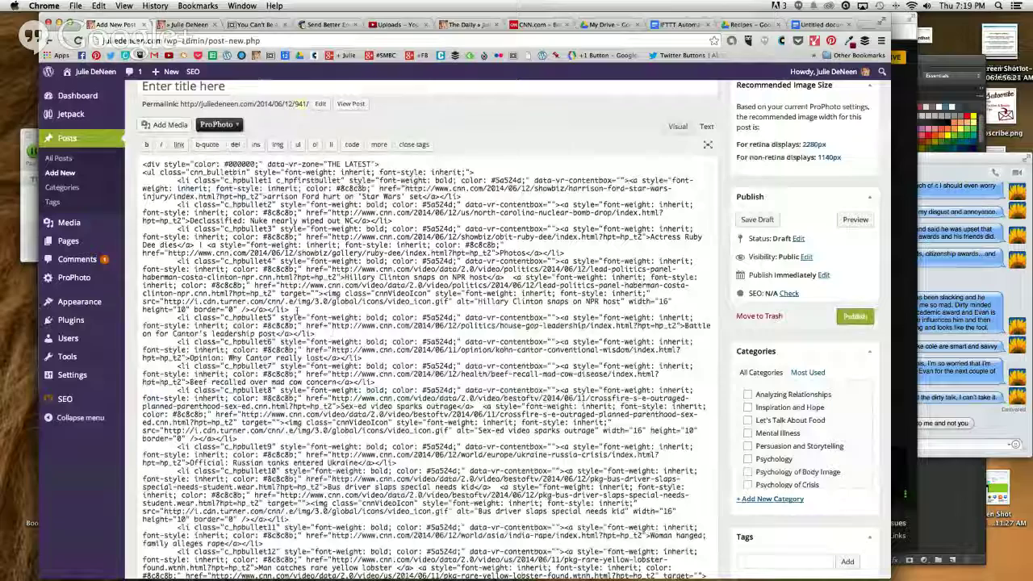
{"action": "left_click", "coordinate": [677, 127]}
Step: Strip the headlines' formatting, then select and delete all the linked headlines
{"action": "left_click_drag", "start_coordinate": [287, 402], "coordinate": [137, 183]}
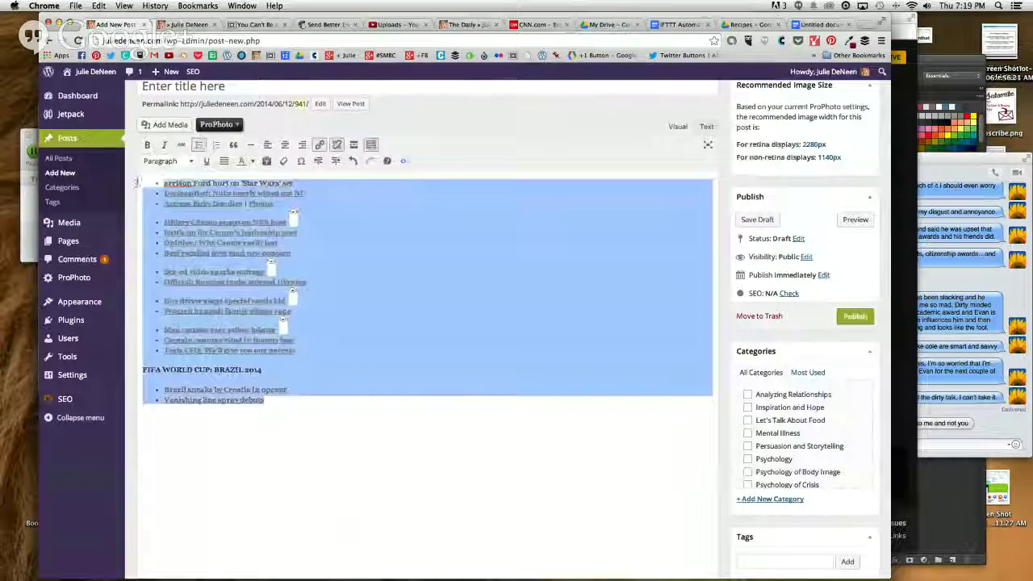
{"action": "left_click", "coordinate": [283, 162]}
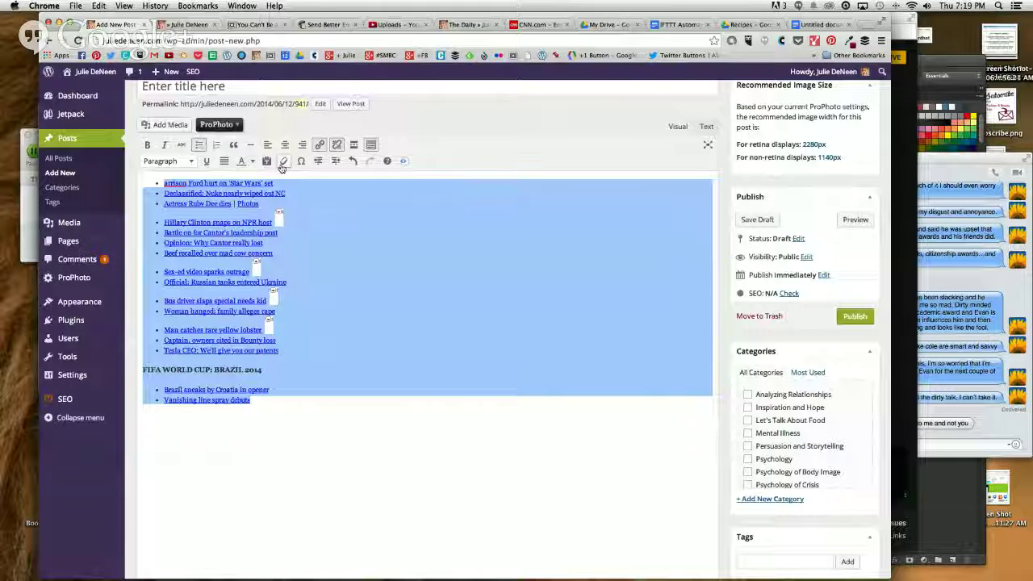
{"action": "left_click", "coordinate": [273, 361]}
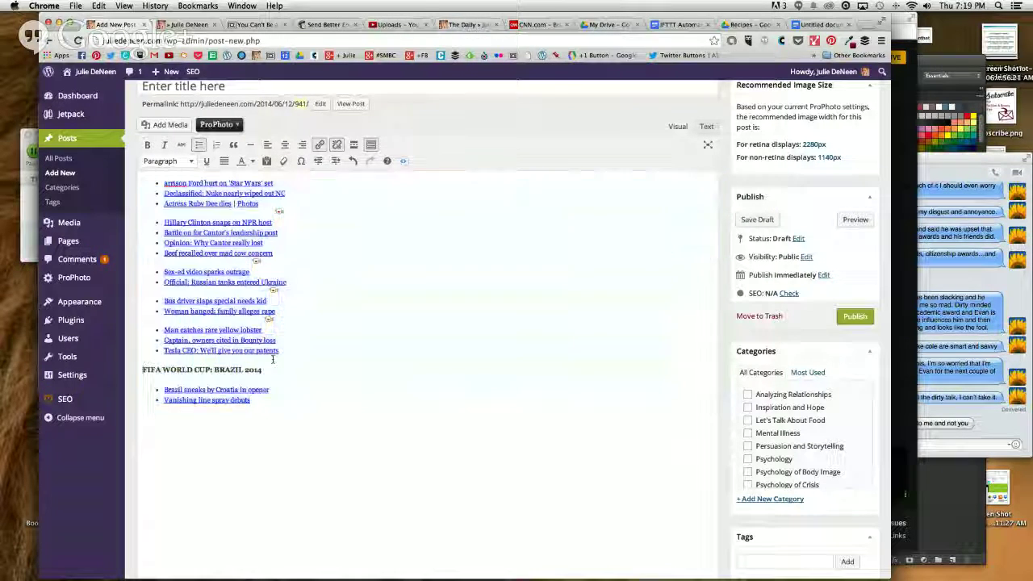
{"action": "left_click_drag", "start_coordinate": [266, 403], "coordinate": [132, 137]}
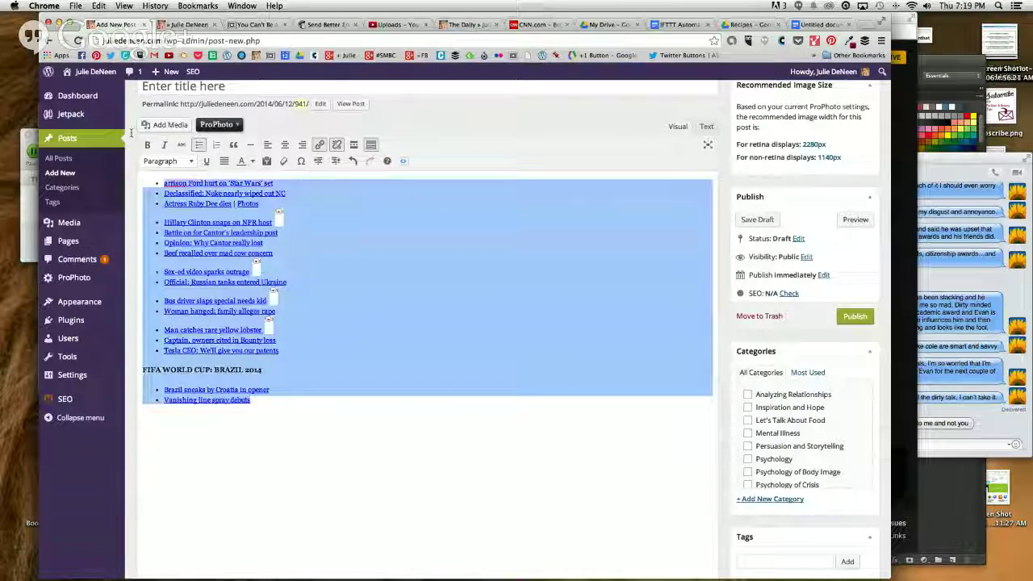
{"action": "key", "text": "BackSpace"}
Step: Turn on Paste as text and paste the CNN headlines back as plain, unlinked lines
{"action": "left_click", "coordinate": [706, 126]}
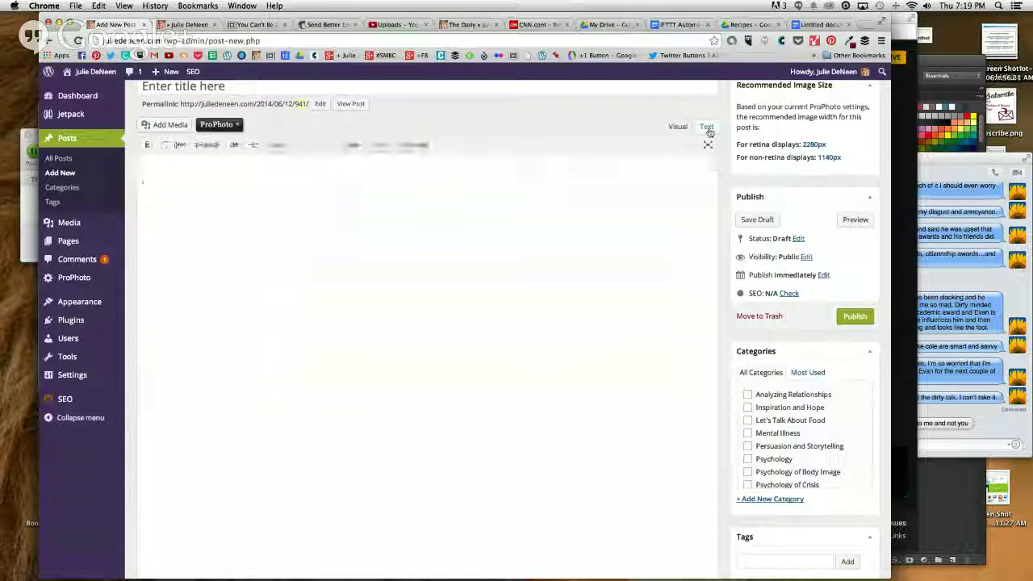
{"action": "left_click", "coordinate": [677, 127]}
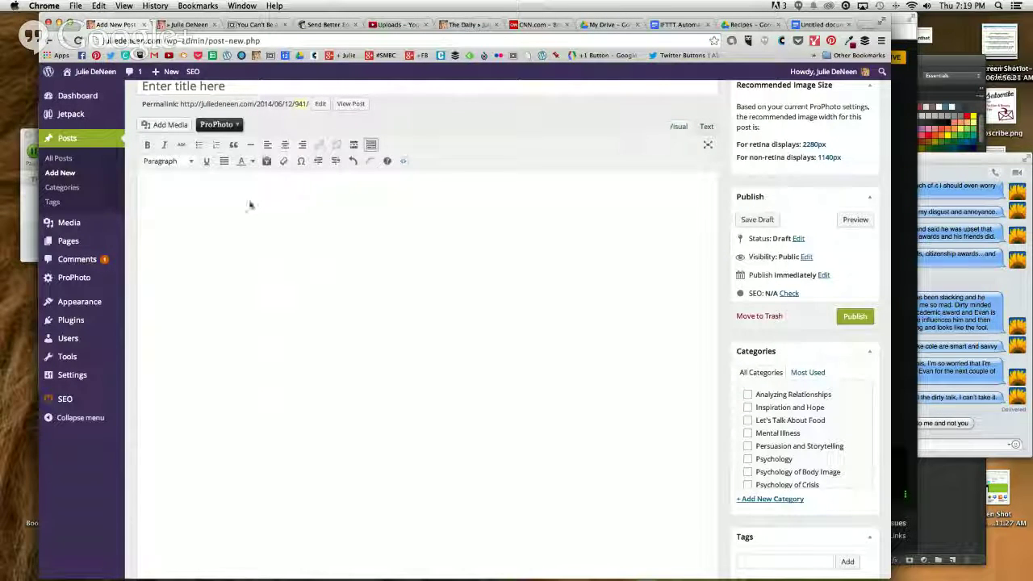
{"action": "left_click", "coordinate": [266, 161]}
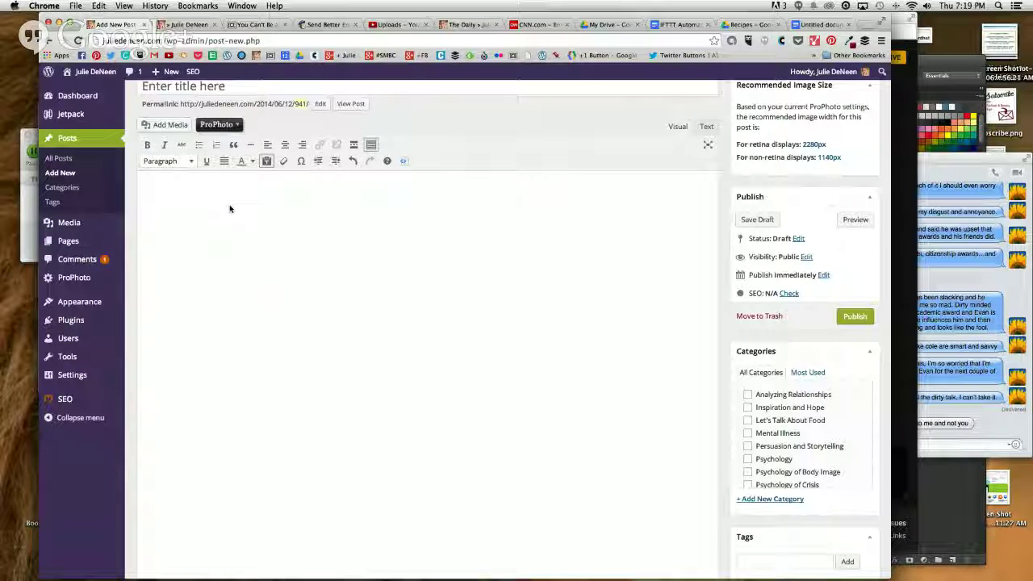
{"action": "type", "text": "arrison Ford hurt on 'Star Wars' set Declassified: Nuke nearly wiped out NC Actress Ruby Dee dies | Photos Hillary Clinton snaps on NPR host Hillary Clinton snaps on NPR host Battle on for Cantor's leadership post Opinion: Why Cantor really lost Beef recalled over mad cow concern Sex-ed video sparks outrage Sex-ed video sparks outrage Official: Russian tanks entered Ukraine Bus driver slaps special needs kid Bus driver slaps special needs kid Woman hanged; family alleges rape Man catches rare yellow lobster Man catches rare yellow lobster Captain, owners cited in Bounty loss Tesla CEO: We'll give you our patents FIFA WORLD CUP: BRAZIL 2014  Brazil sneaks by Croatia in opener Vanishing line spray debuts"}
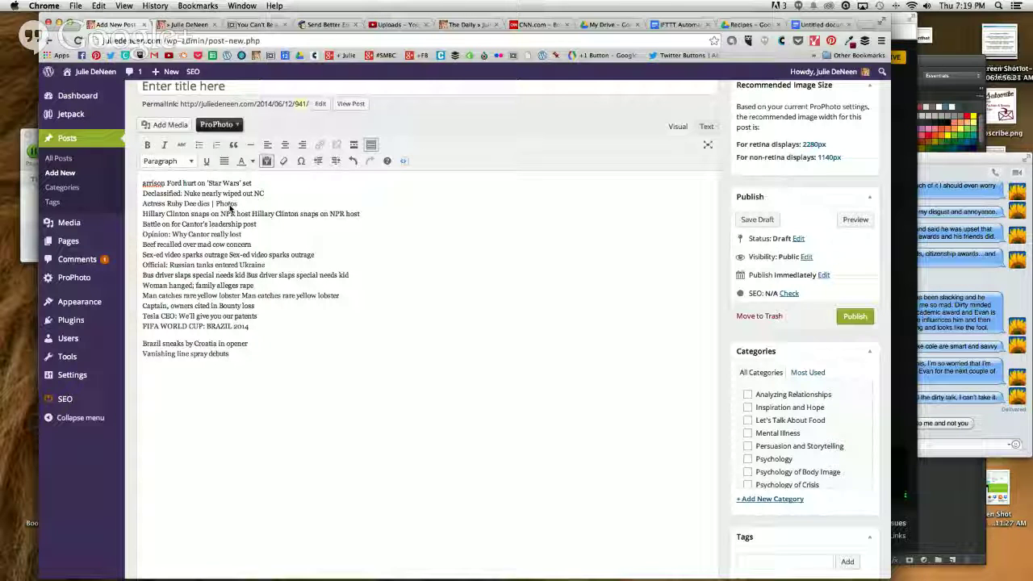
{"action": "left_click", "coordinate": [143, 194]}
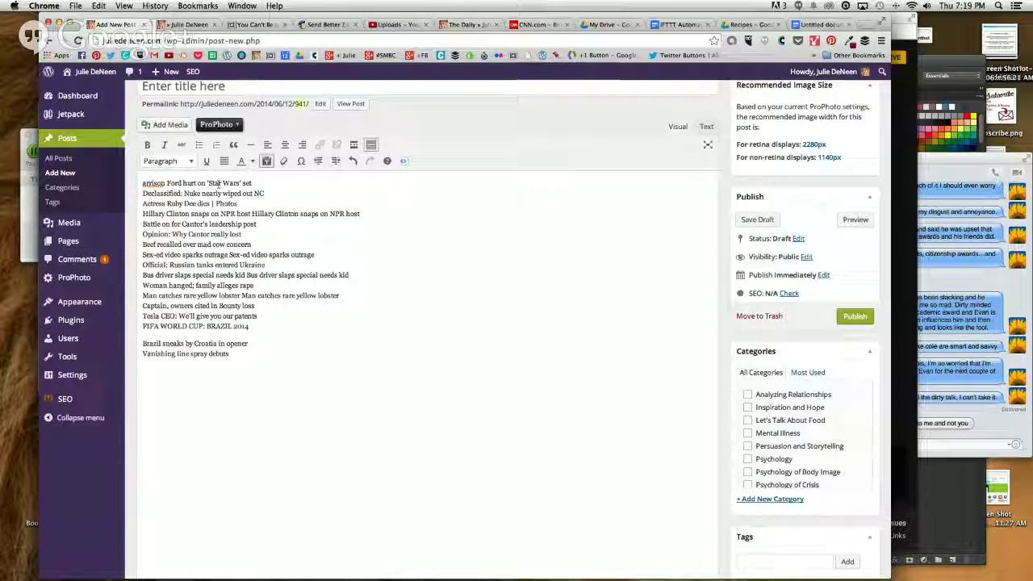
Step: Split the Declassified, Actress, Hillary Clinton and Battle on for Cantor's headlines into separate paragraphs
{"action": "key", "text": "Return"}
{"action": "left_click", "coordinate": [145, 209]}
{"action": "key", "text": "Return"}
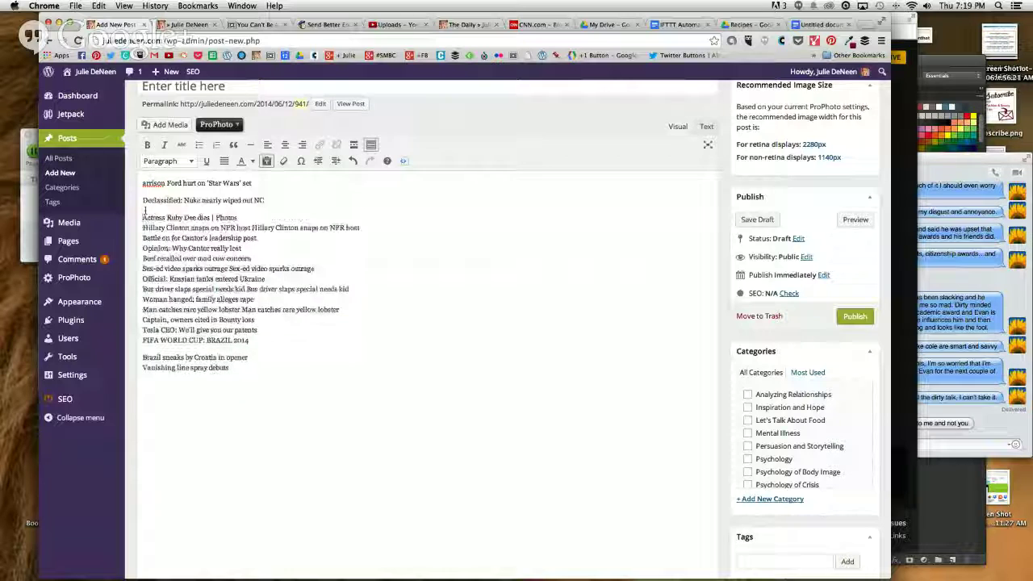
{"action": "left_click", "coordinate": [142, 228]}
{"action": "key", "text": "Return"}
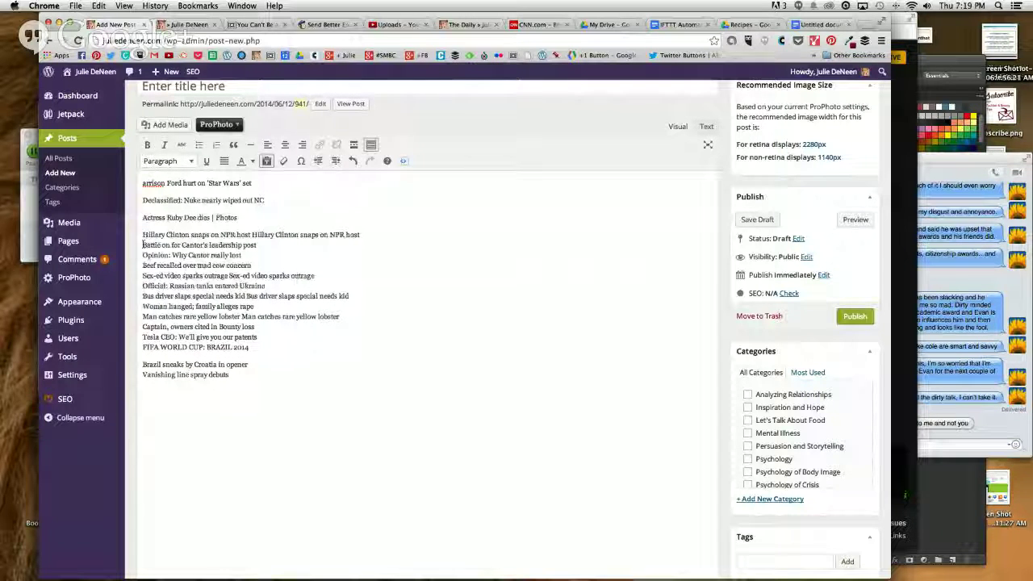
{"action": "left_click", "coordinate": [143, 245]}
{"action": "key", "text": "Return"}
Step: Split the Opinion, Beef recalled, Sex-ed and Official headlines into separate paragraphs, then select the top lines
{"action": "left_click", "coordinate": [143, 262]}
{"action": "key", "text": "Return"}
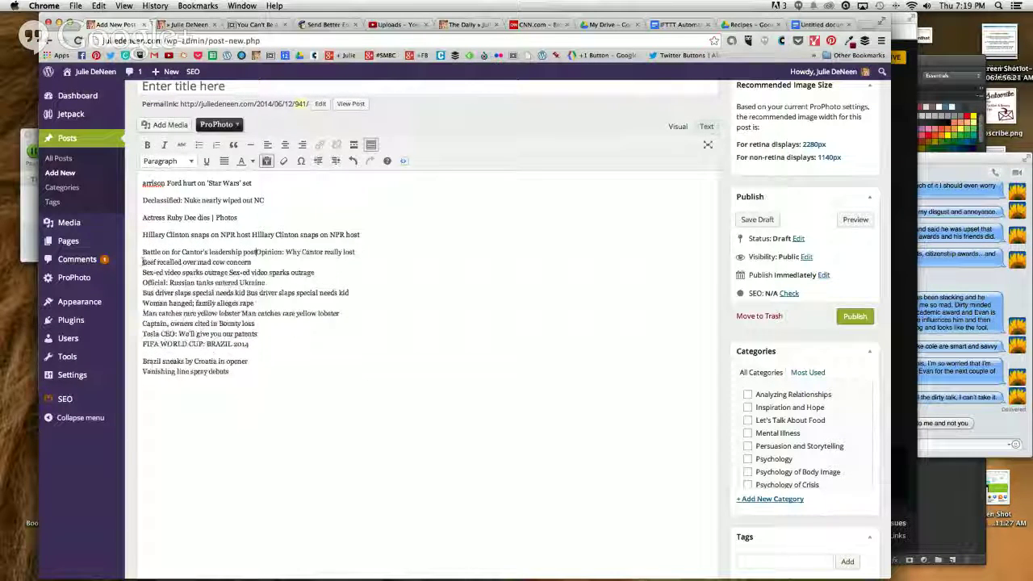
{"action": "left_click", "coordinate": [143, 278]}
{"action": "key", "text": "Return"}
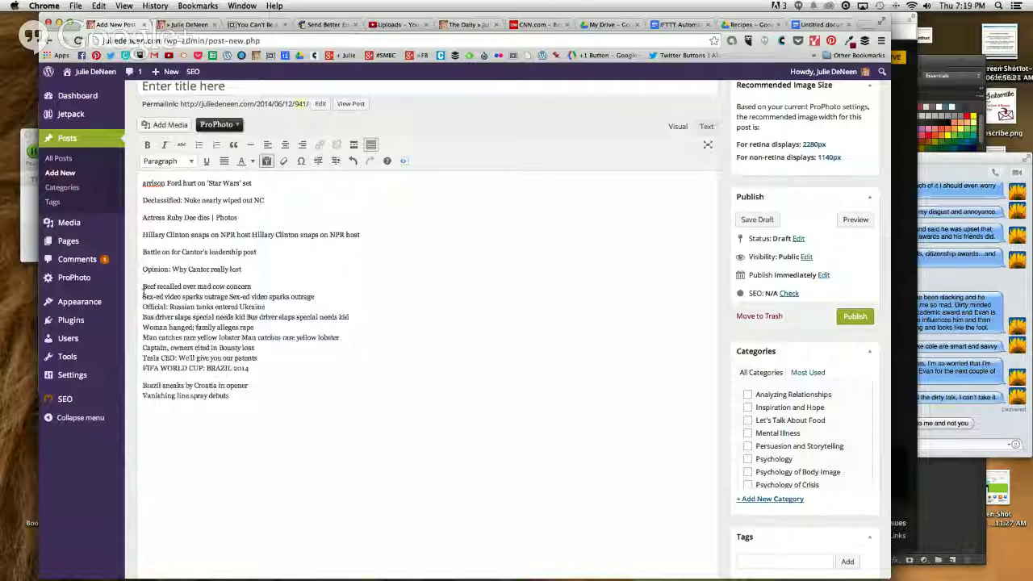
{"action": "left_click", "coordinate": [143, 295]}
{"action": "key", "text": "BackSpace"}
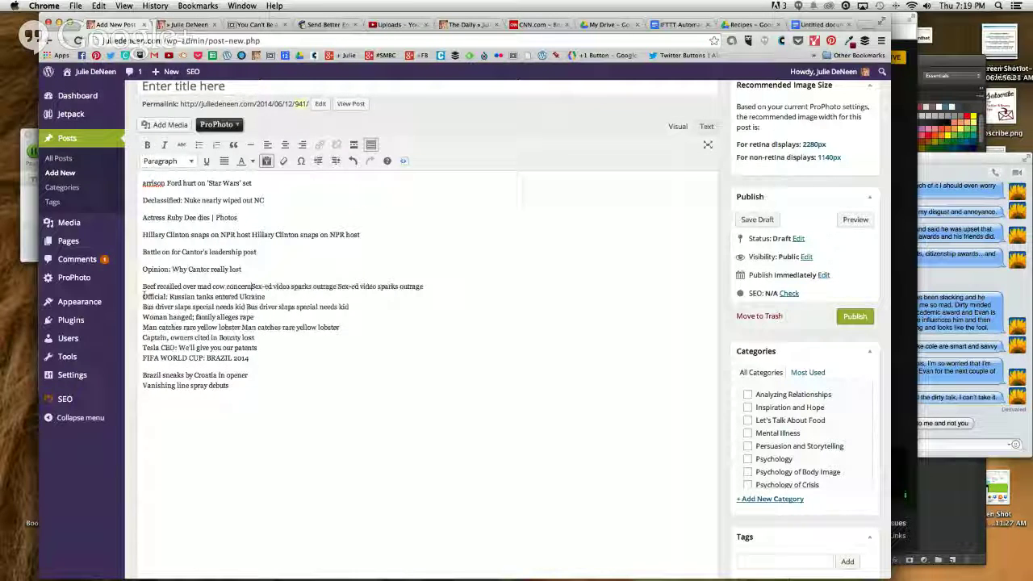
{"action": "key", "text": "Return"}
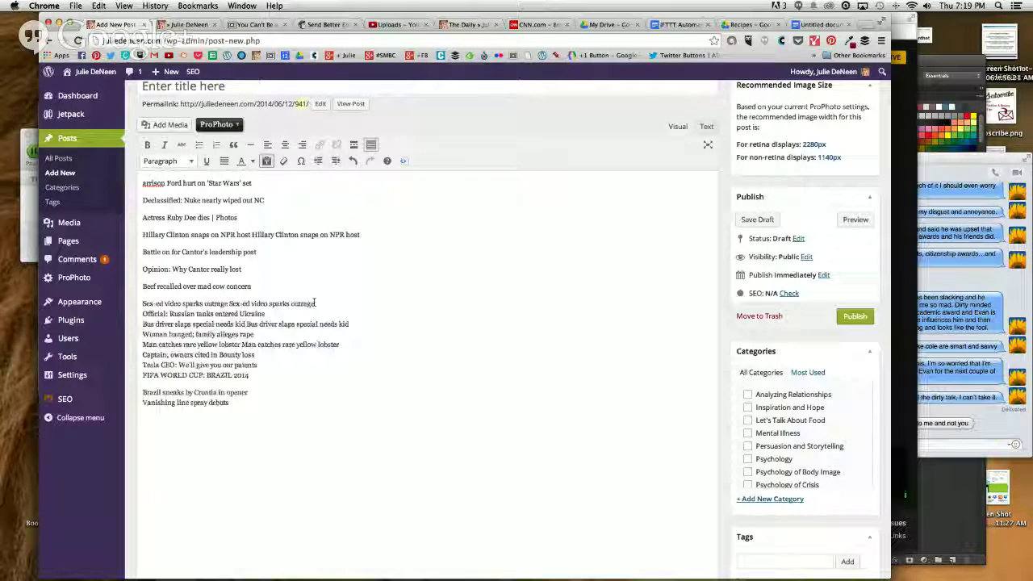
{"action": "left_click", "coordinate": [143, 314]}
{"action": "key", "text": "Return"}
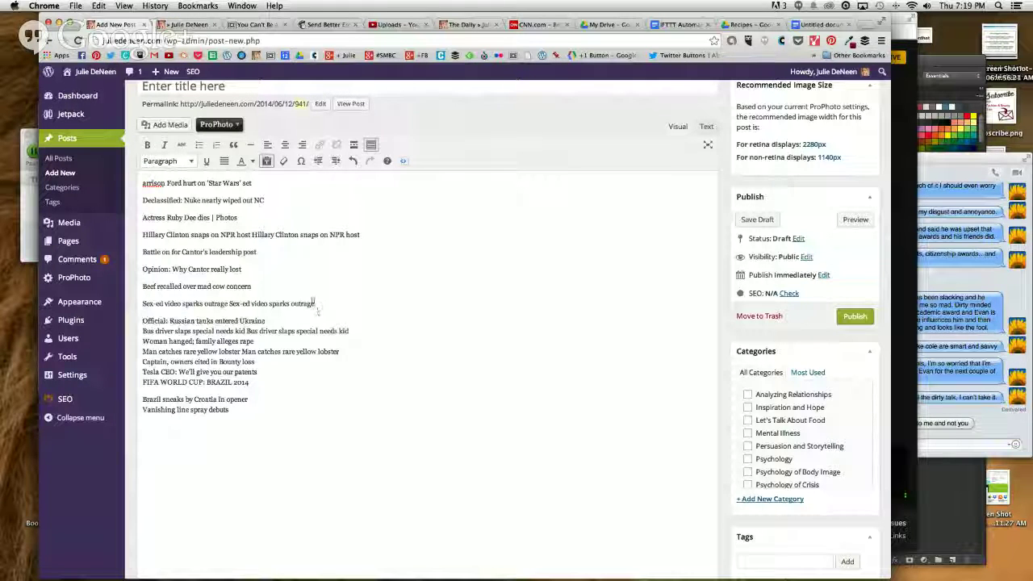
{"action": "left_click_drag", "start_coordinate": [314, 303], "coordinate": [142, 179]}
Step: Try bulleted, numbered and blockquote styles on the selected headlines, then indent them five steps
{"action": "left_click", "coordinate": [199, 146]}
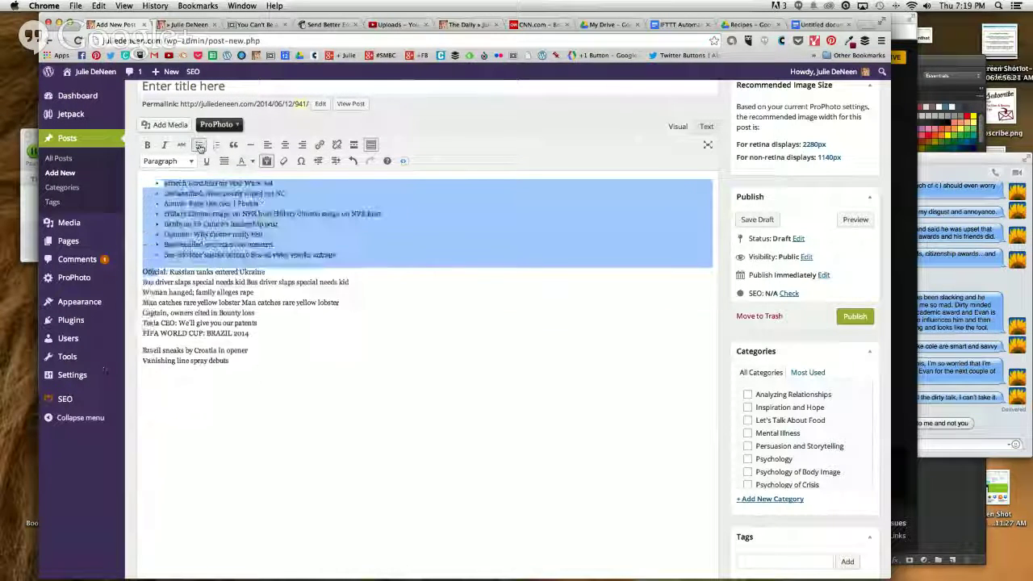
{"action": "left_click", "coordinate": [199, 145]}
{"action": "left_click", "coordinate": [216, 145]}
{"action": "left_click", "coordinate": [216, 146]}
{"action": "left_click", "coordinate": [233, 145]}
{"action": "left_click", "coordinate": [233, 145]}
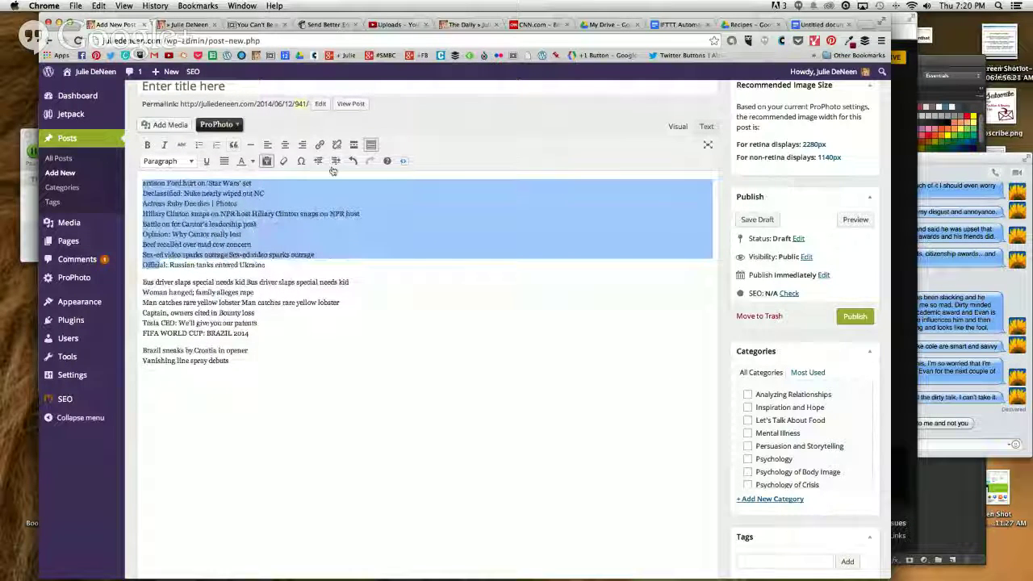
{"action": "left_click", "coordinate": [336, 162]}
{"action": "left_click", "coordinate": [336, 162]}
{"action": "left_click", "coordinate": [336, 162]}
{"action": "left_click", "coordinate": [336, 162]}
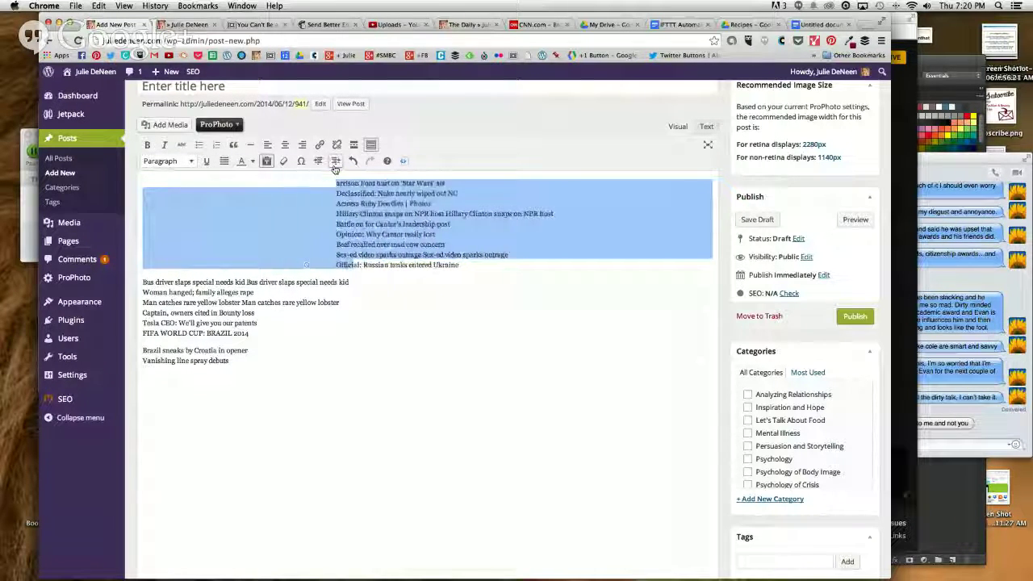
{"action": "left_click", "coordinate": [336, 162]}
{"action": "left_click", "coordinate": [335, 162]}
Step: Reselect the nine top headlines and apply the bulleted list format
{"action": "left_click", "coordinate": [464, 344]}
{"action": "left_click_drag", "start_coordinate": [484, 268], "coordinate": [352, 181]}
{"action": "left_click", "coordinate": [199, 145]}
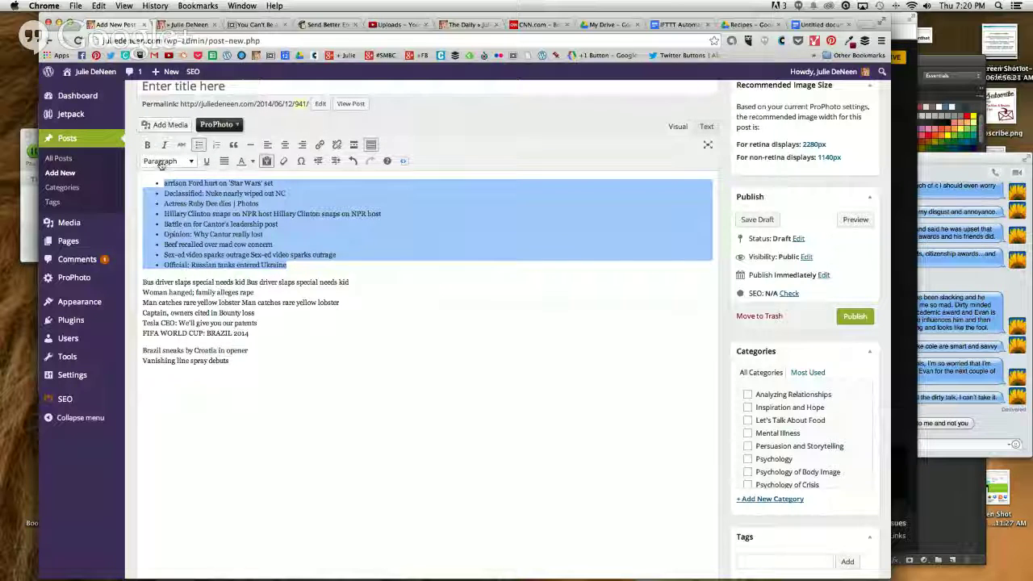
{"action": "scroll", "coordinate": [168, 209], "scroll_direction": "up", "scroll_amount": 1}
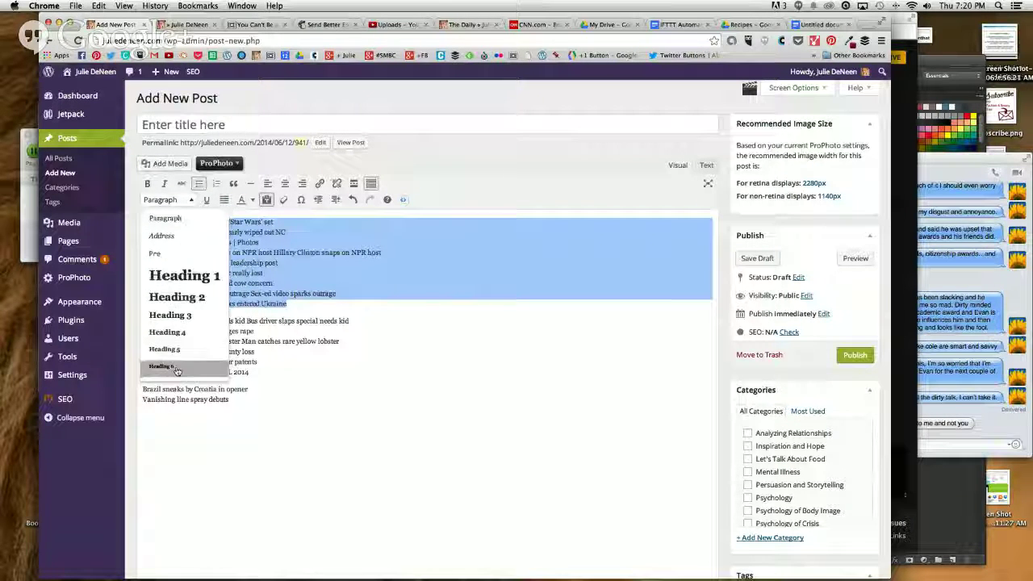
Step: Try Preformatted style on the bulleted headlines, then set them back to Paragraph
{"action": "left_click", "coordinate": [171, 254]}
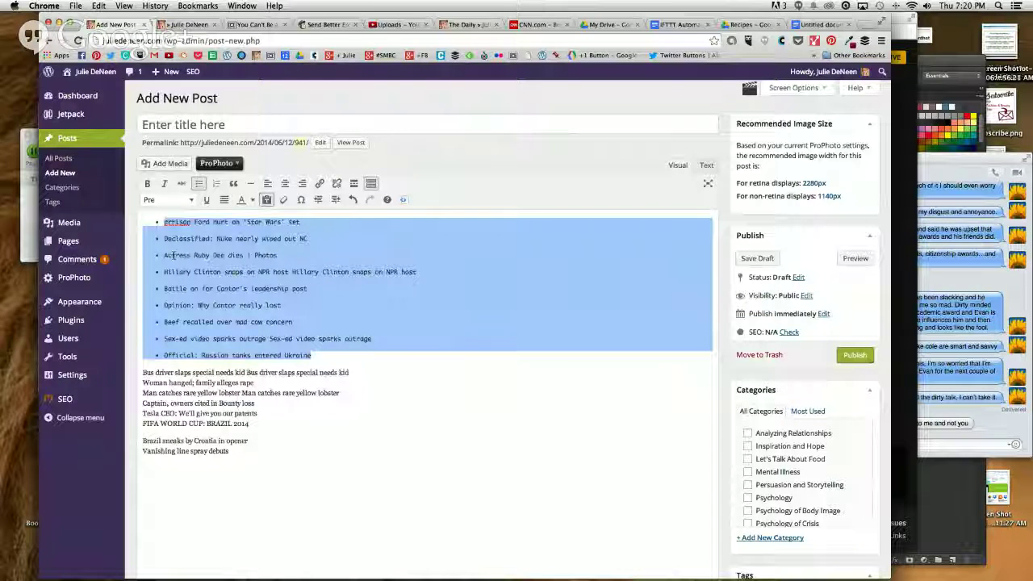
{"action": "left_click", "coordinate": [171, 218]}
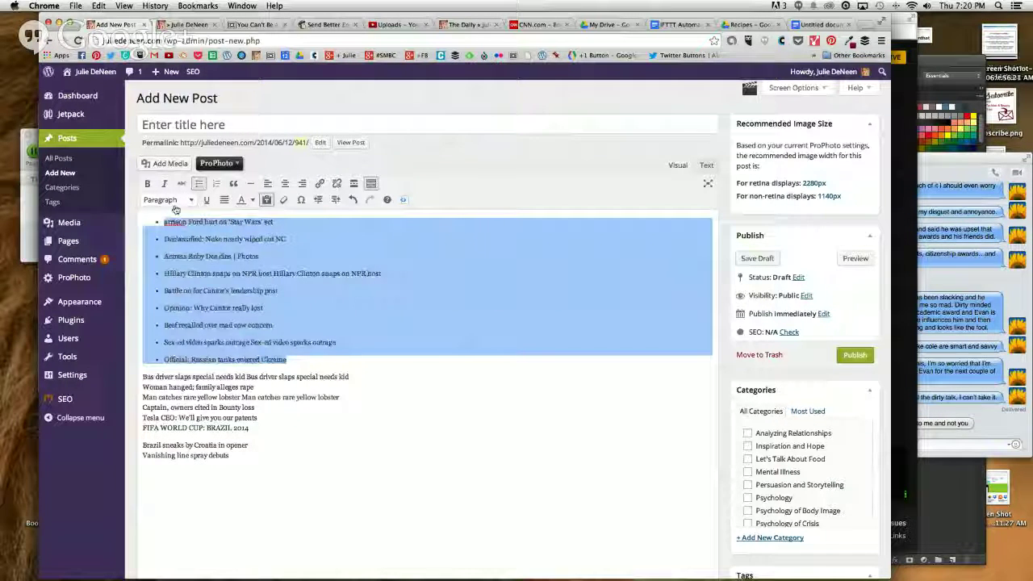
{"action": "left_click", "coordinate": [175, 202]}
{"action": "left_click", "coordinate": [158, 253]}
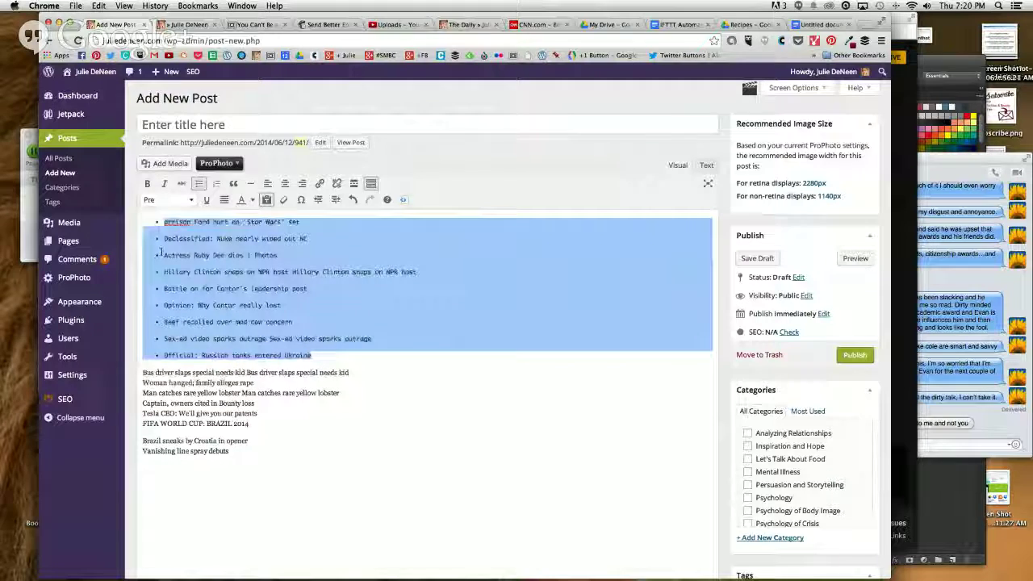
{"action": "left_click", "coordinate": [168, 199]}
{"action": "left_click", "coordinate": [165, 217]}
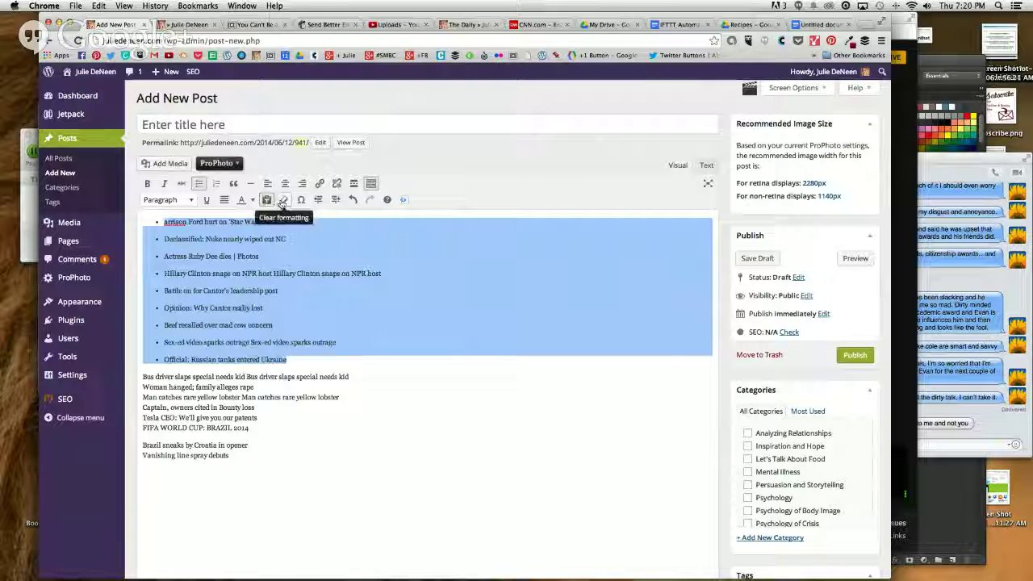
Step: Clear formatting from the bulleted headline list, leaving the block format as Paragraph
{"action": "left_click", "coordinate": [281, 202]}
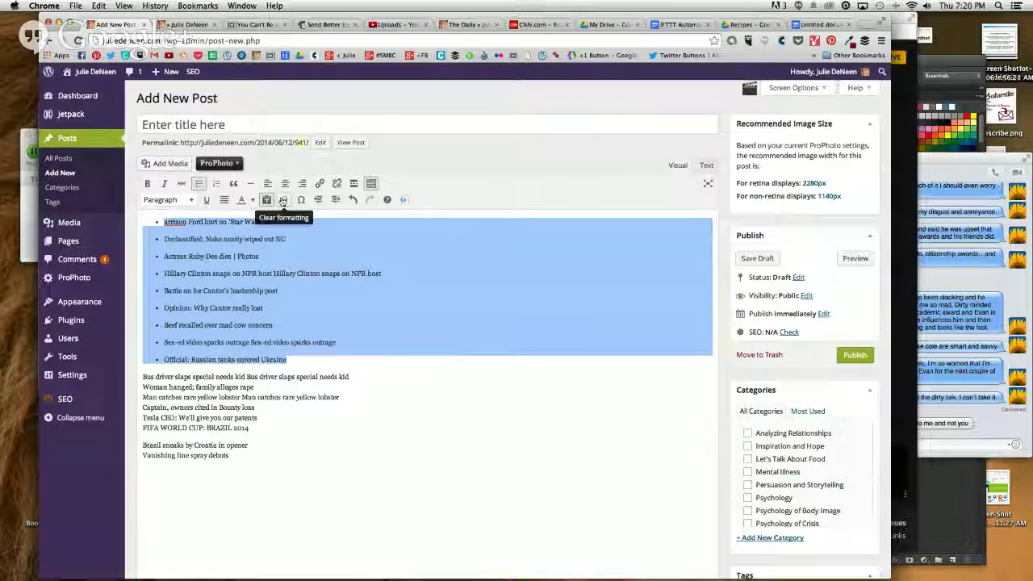
{"action": "left_click", "coordinate": [169, 199]}
{"action": "left_click", "coordinate": [169, 199]}
Step: Select all the headlines, keep them as Paragraph, and remove their bullets
{"action": "left_click", "coordinate": [240, 459]}
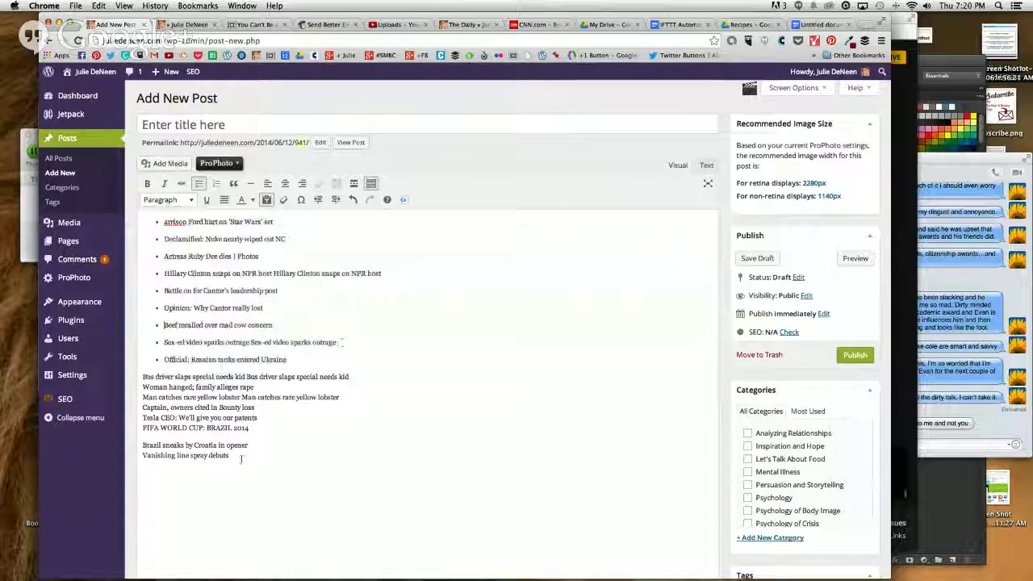
{"action": "left_click_drag", "start_coordinate": [240, 458], "coordinate": [167, 208]}
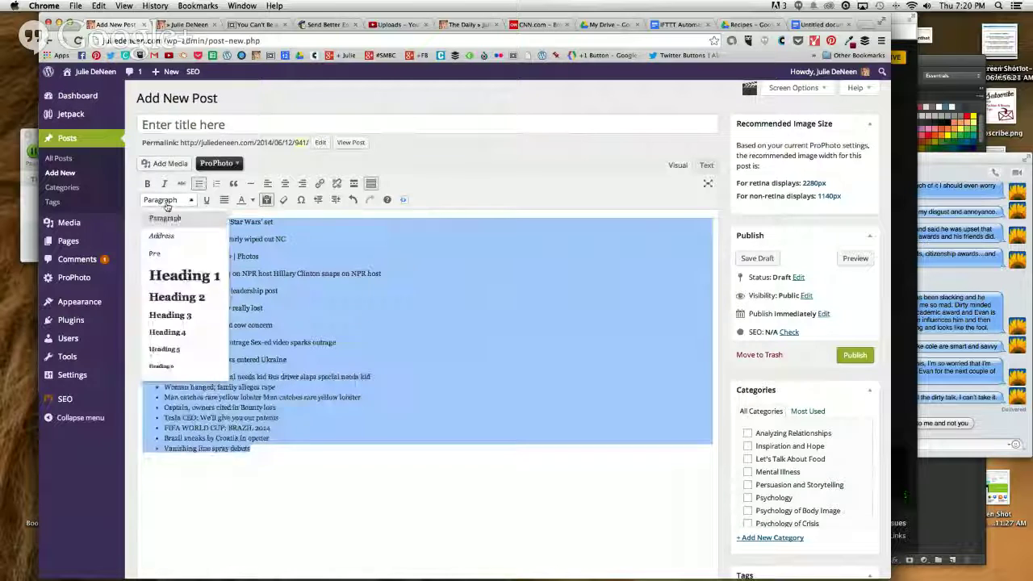
{"action": "left_click", "coordinate": [166, 209]}
{"action": "left_click", "coordinate": [161, 218]}
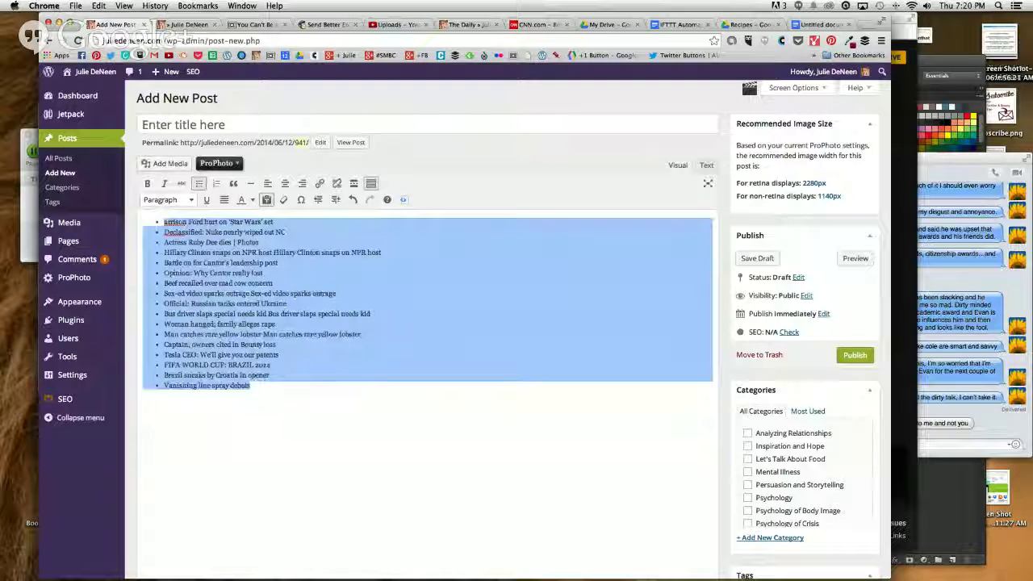
{"action": "left_click", "coordinate": [198, 184]}
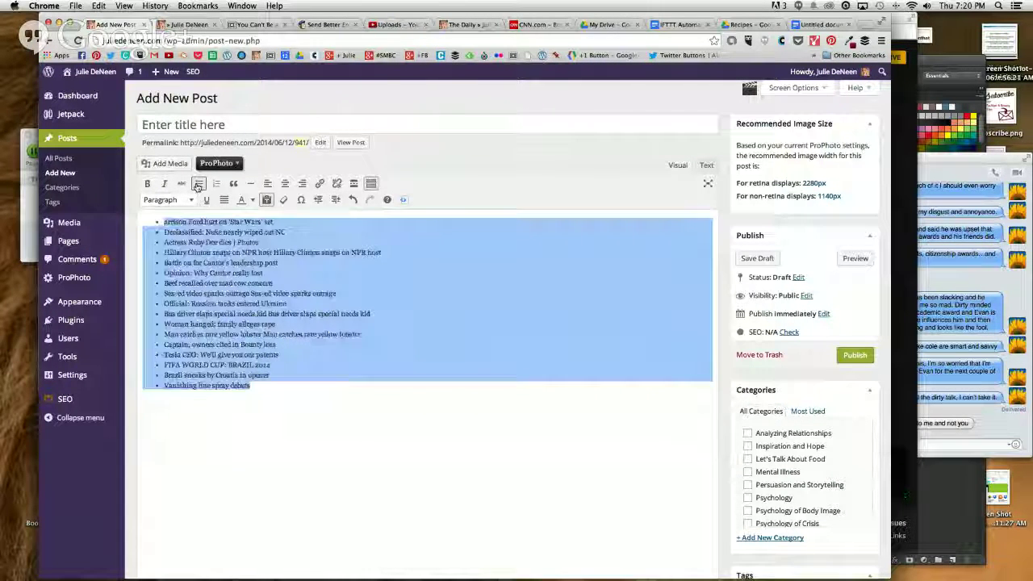
Step: Select all post text, toggle Paste as text, and bring the Hangouts broadcast window forward
{"action": "left_click", "coordinate": [250, 401]}
{"action": "key", "text": "ctrl+a"}
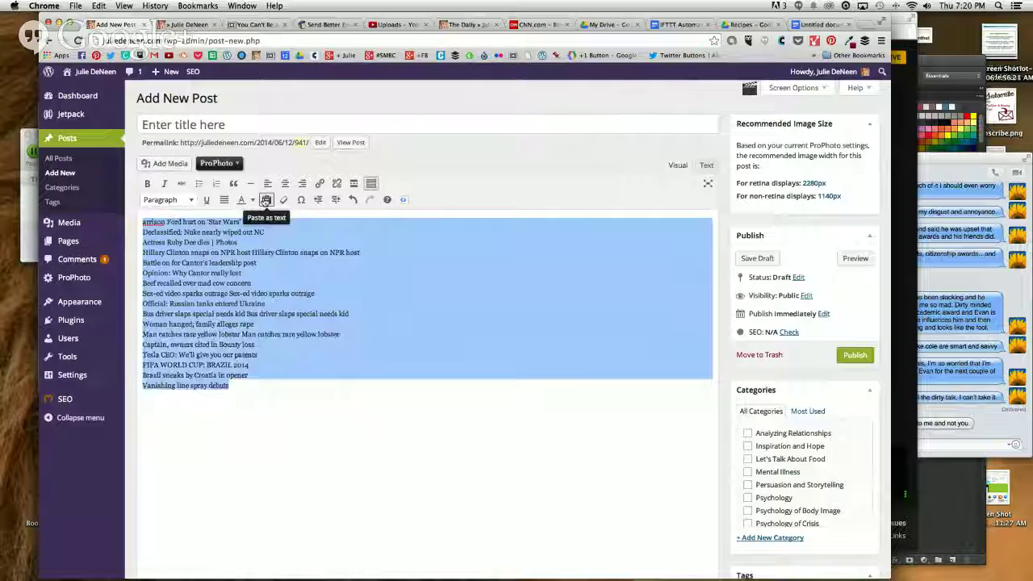
{"action": "left_click", "coordinate": [267, 200]}
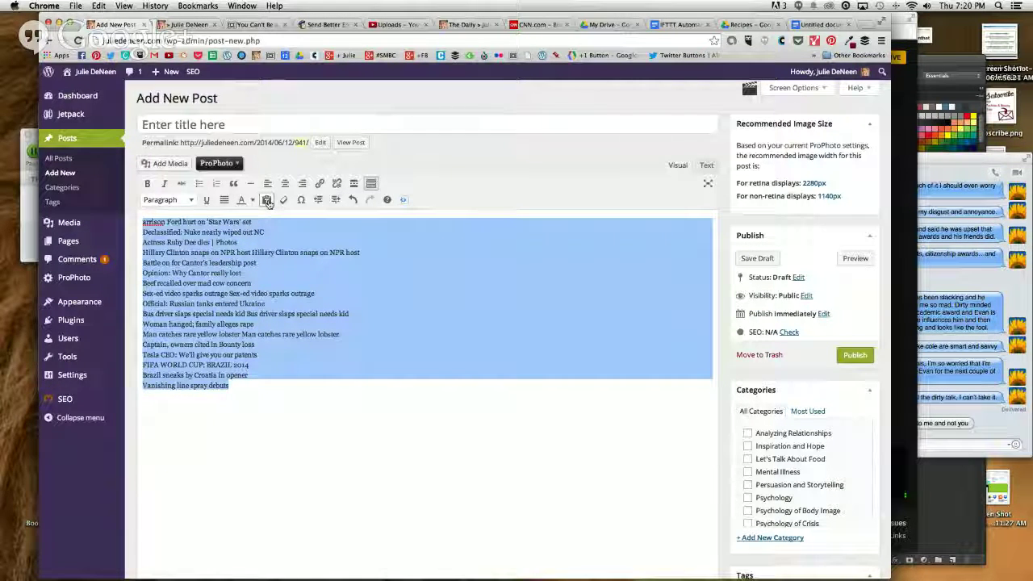
{"action": "left_click", "coordinate": [902, 26]}
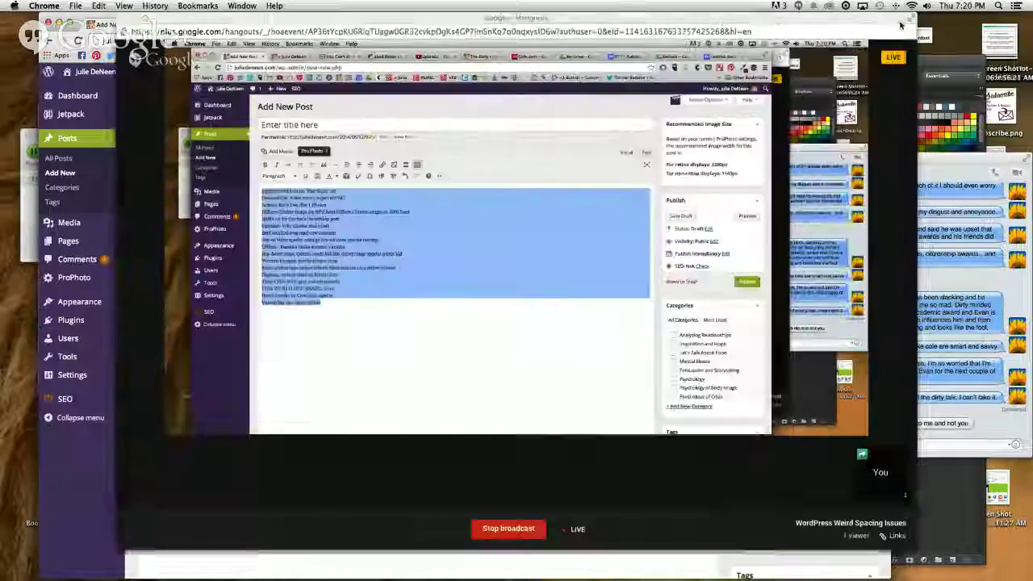